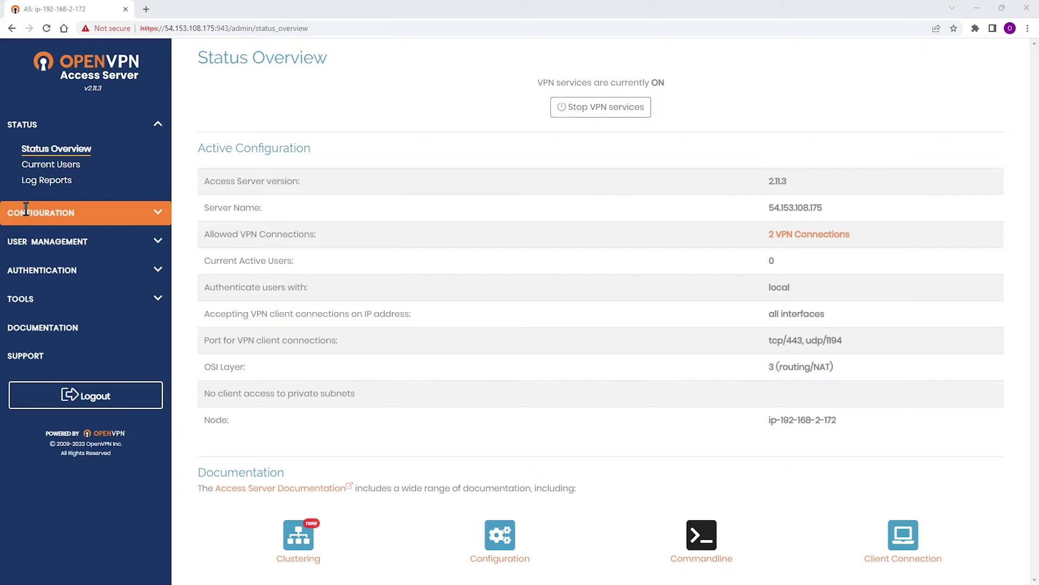
- Open VPN Settings and find the HQ subnet 192.168.0.0/16 in the notes
left_click(44, 211)
left_click(44, 245)
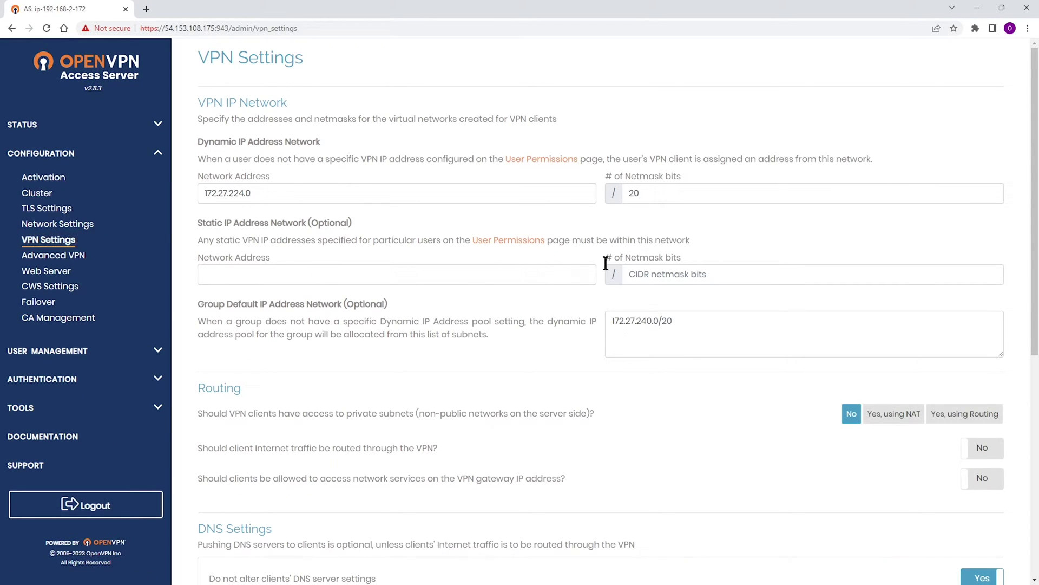
scroll(396, 358, "down", 1)
scroll(397, 357, "down", 2)
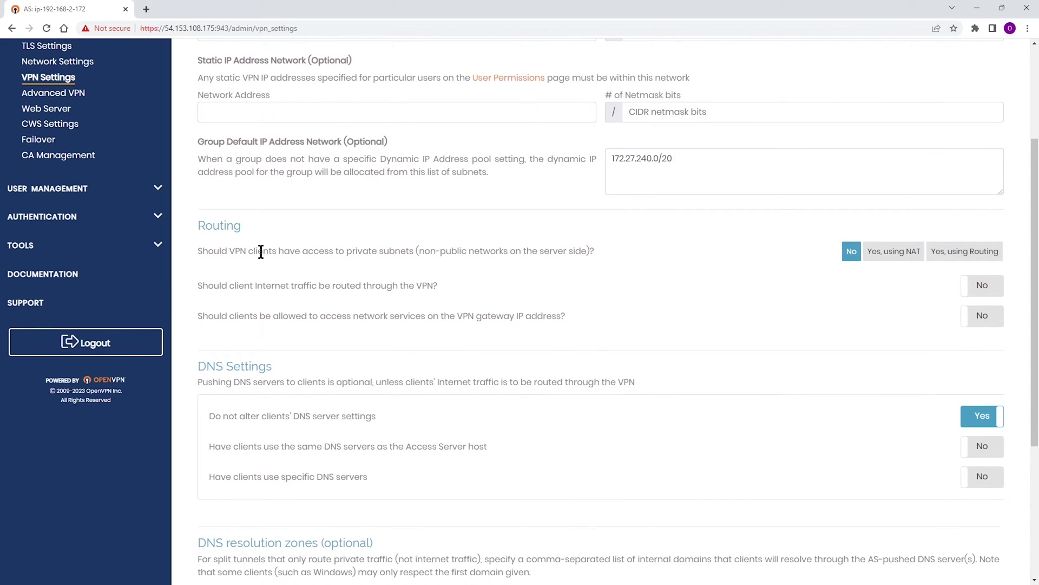
left_click(1002, 8)
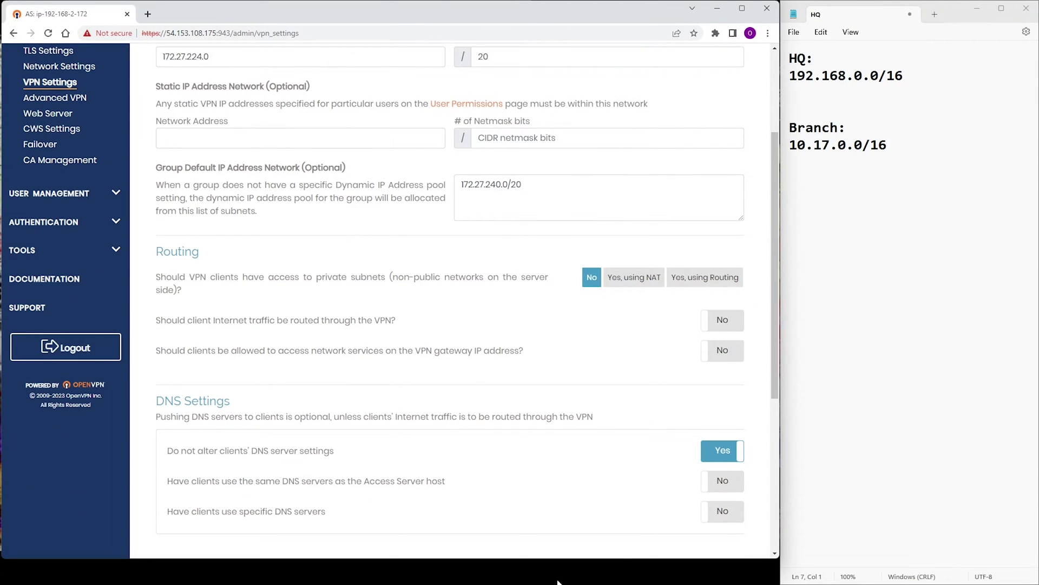
left_click_drag(554, 561, 554, 584)
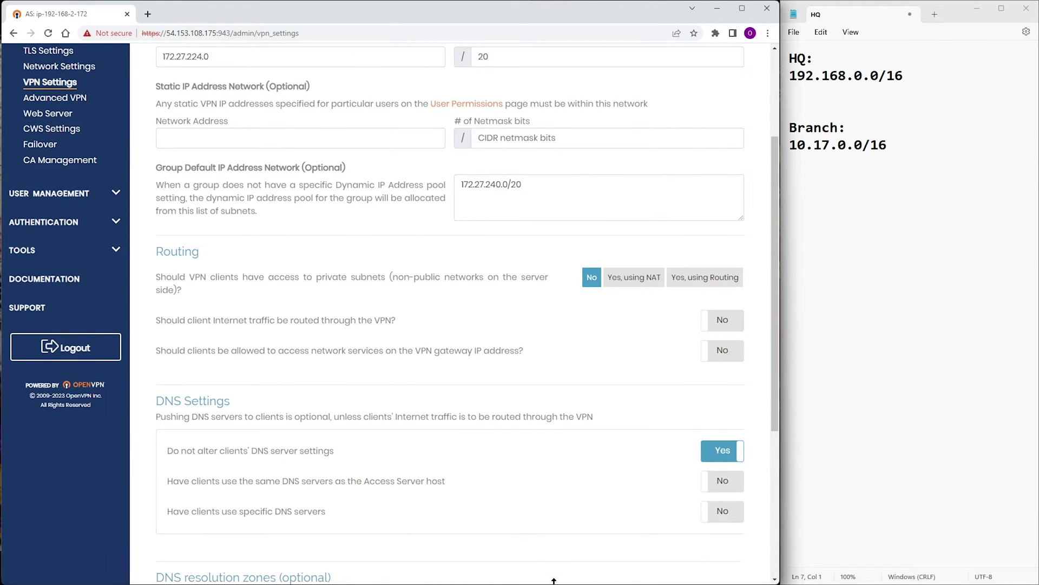
left_click_drag(791, 74, 920, 72)
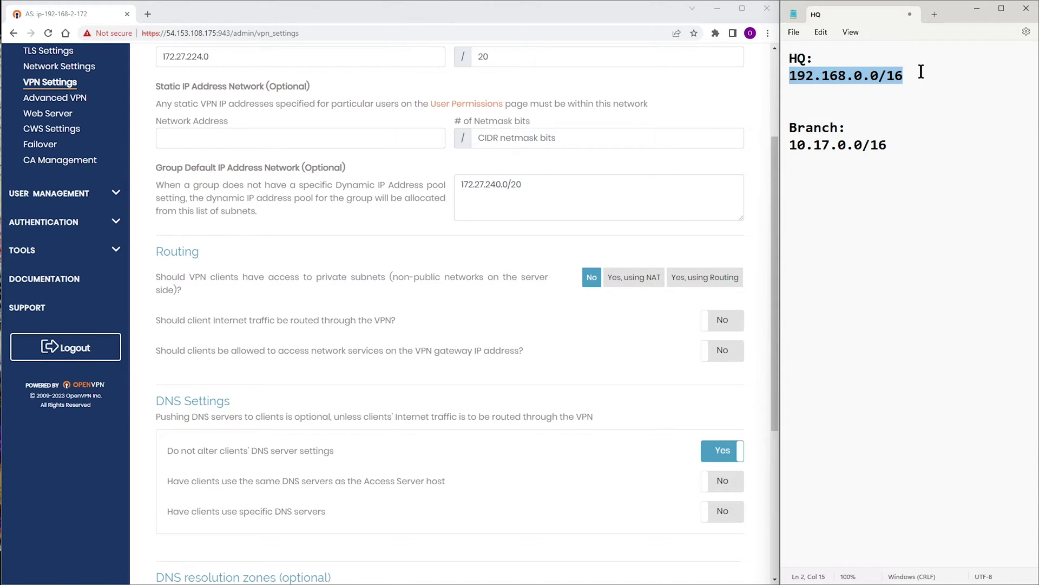
left_click(818, 156)
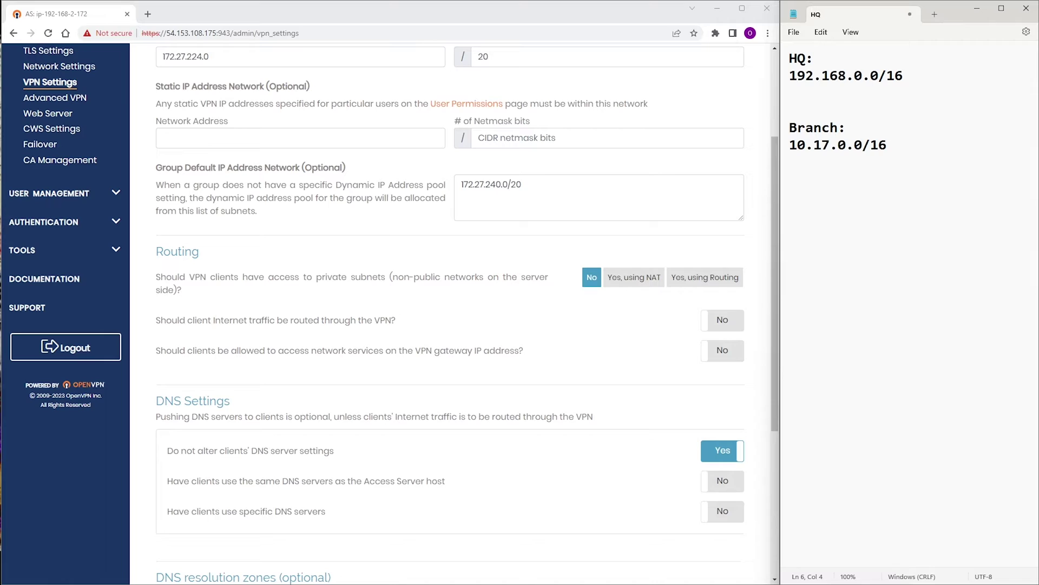
left_click(156, 246)
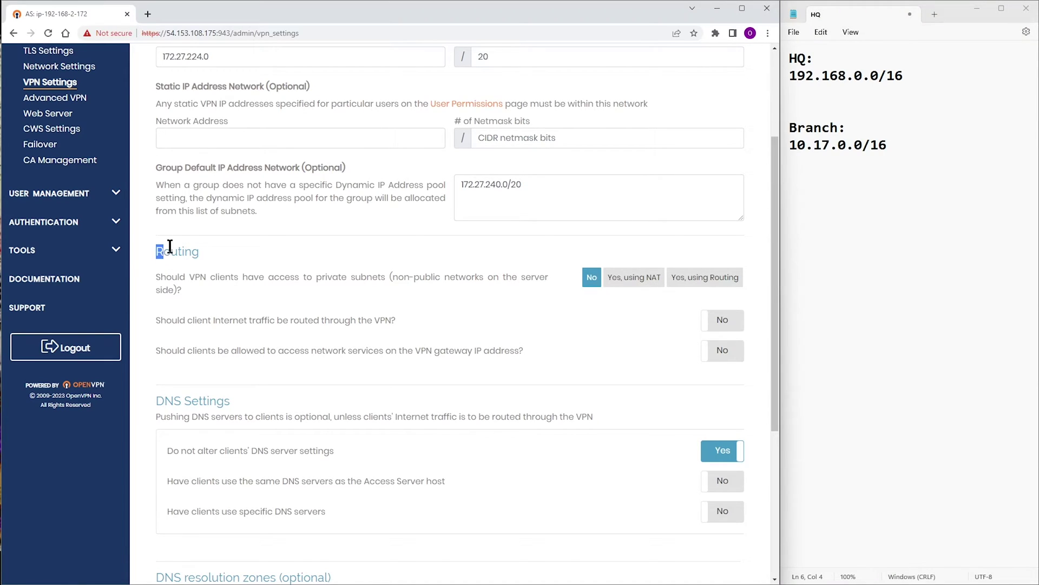
double_click(163, 251)
left_click_drag(160, 277, 536, 276)
- Set Routing to 'Yes, using Routing' with private subnet 192.168.0.0/16
left_click(697, 279)
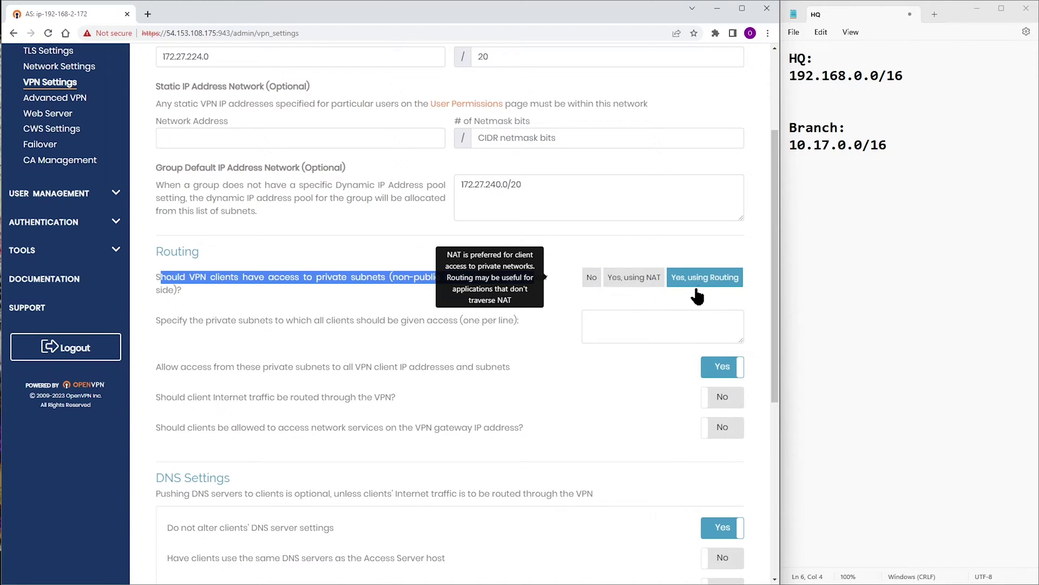
left_click(593, 319)
type("19")
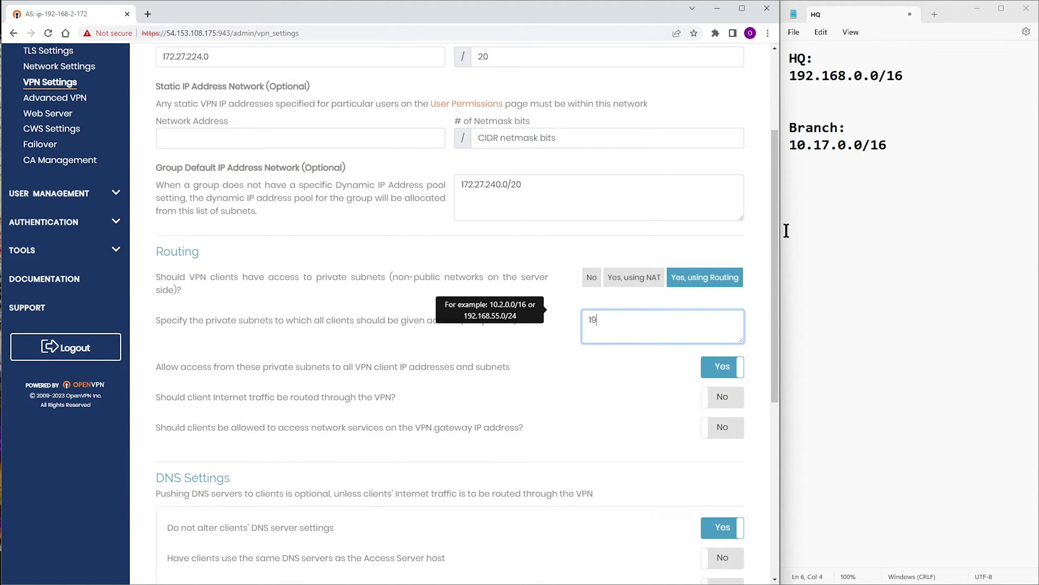
type("2.168.0.0/16")
left_click(658, 357)
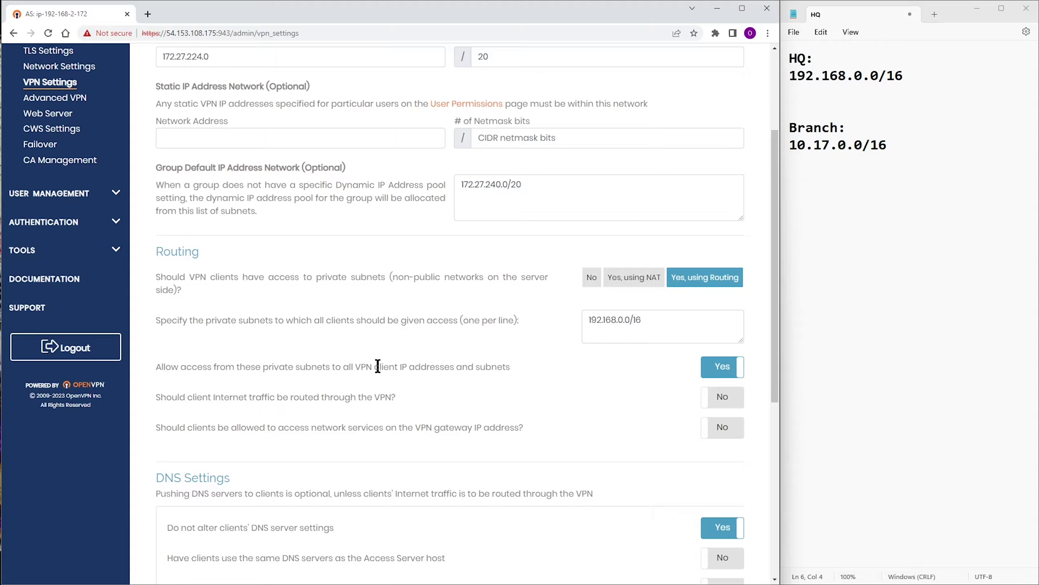
left_click_drag(157, 367, 511, 367)
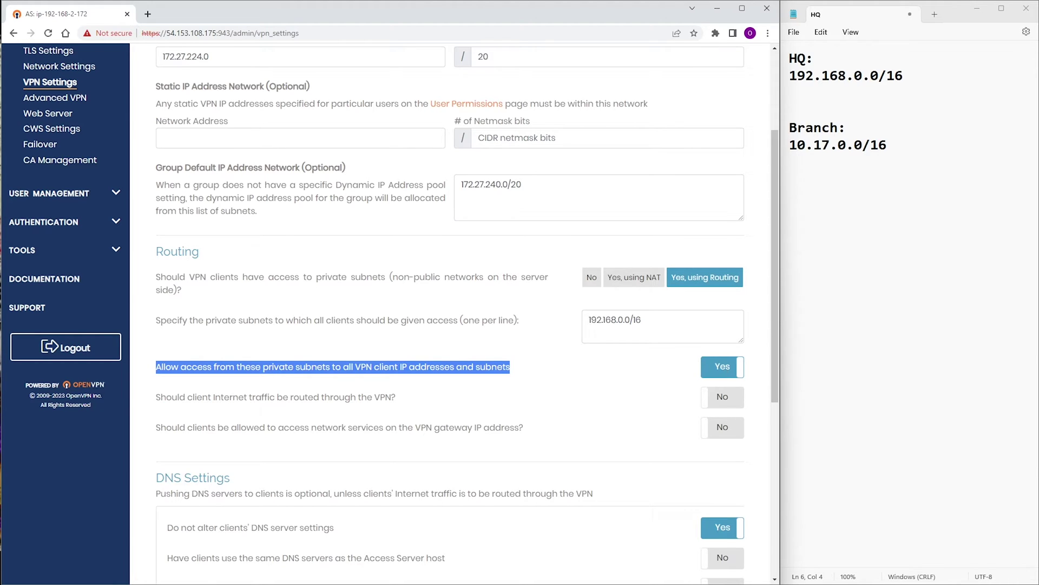
left_click(519, 361)
- Save the VPN settings and update the running server
scroll(518, 361, "down", 3)
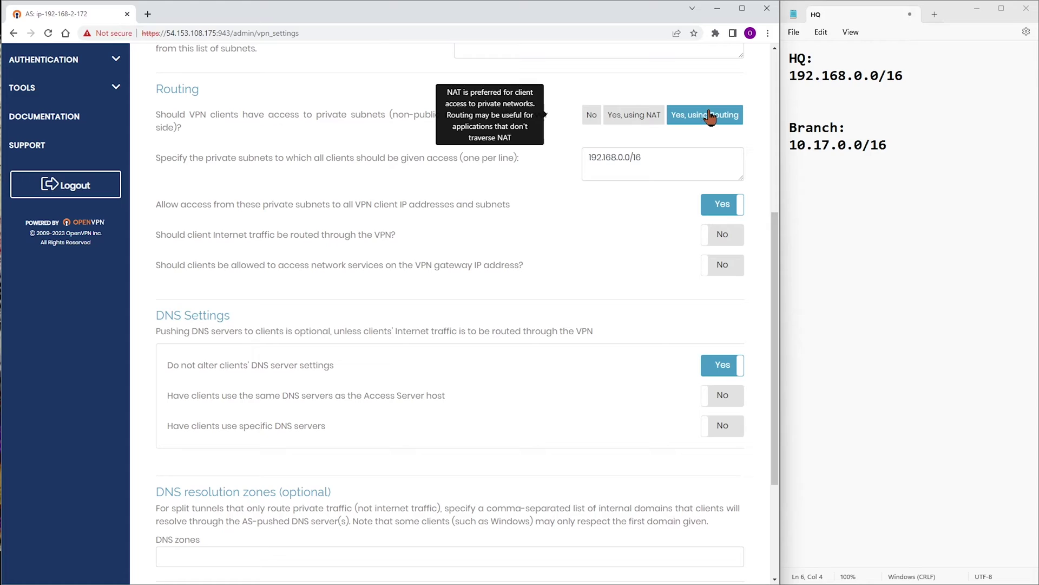
scroll(460, 265, "down", 3)
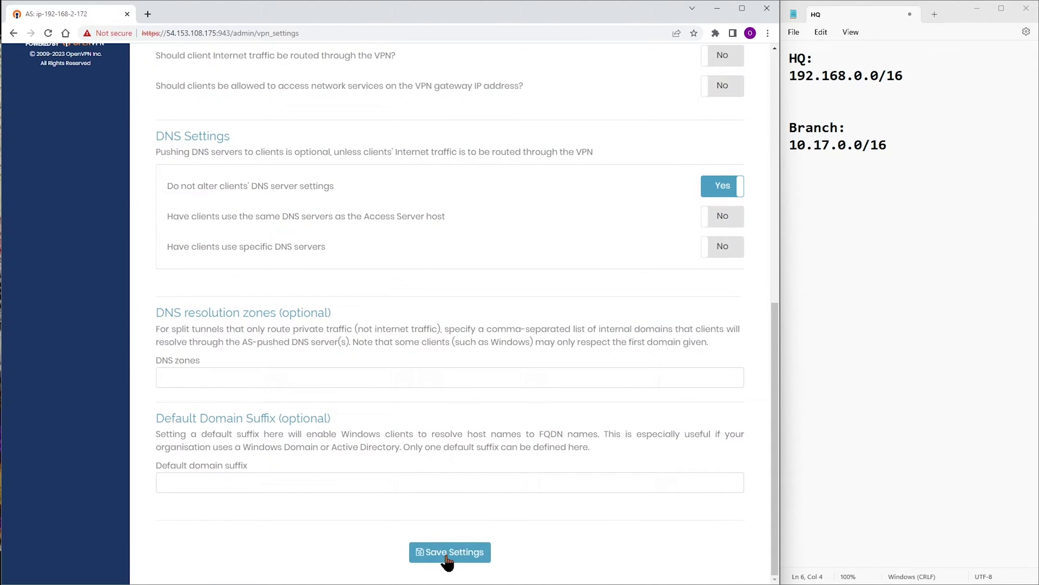
left_click(428, 553)
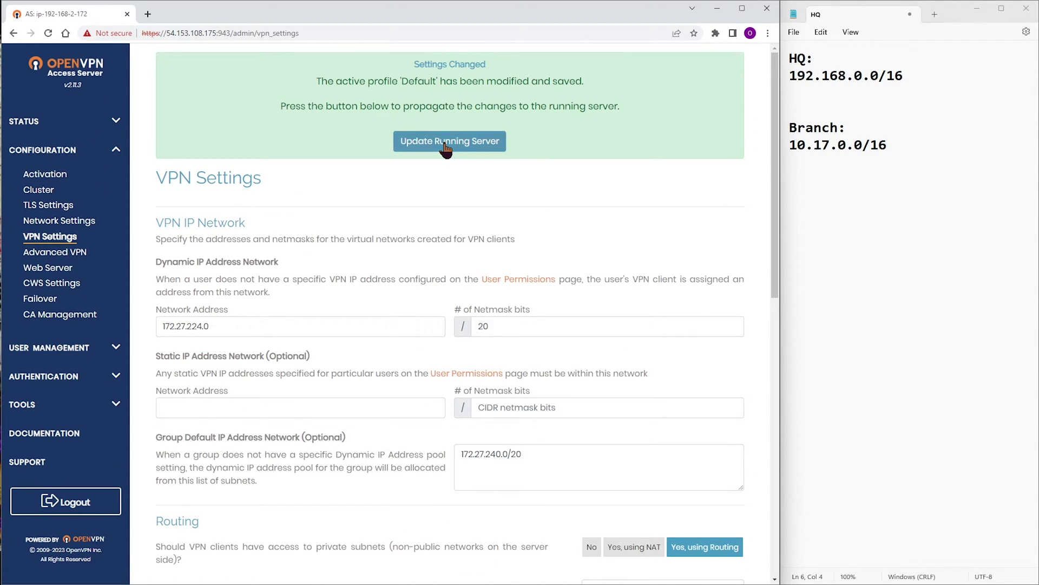
left_click(449, 134)
scroll(521, 251, "down", 4)
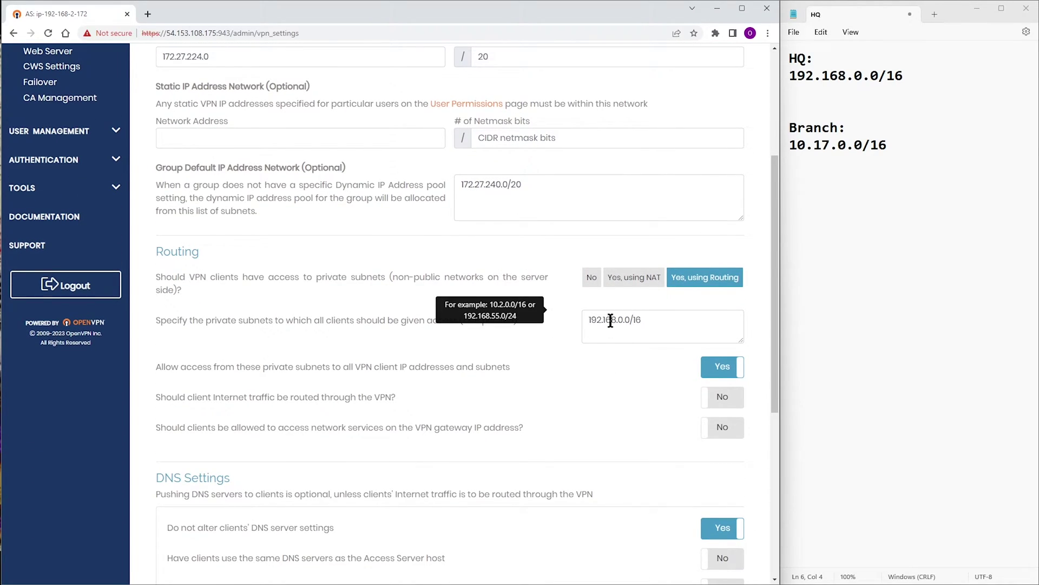
scroll(325, 257, "up", 2)
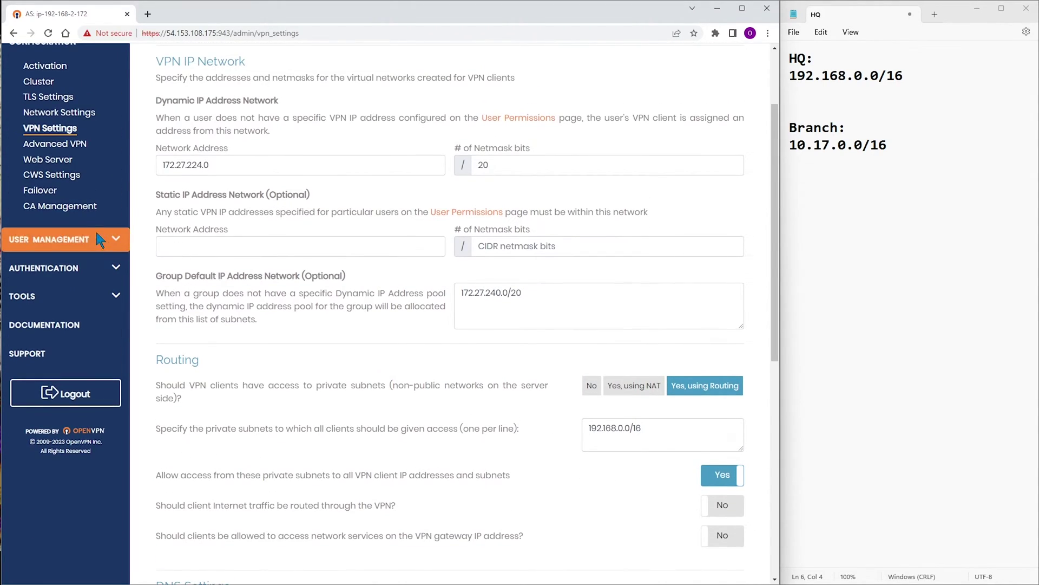
- Add user client-gateway in User Permissions with Allow Auto-login ticked
left_click(95, 239)
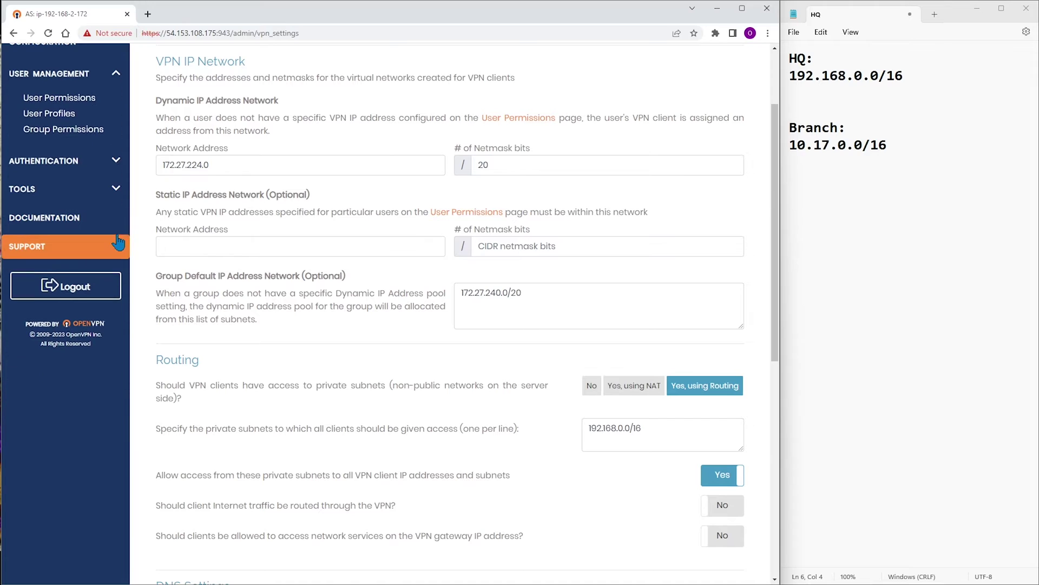
left_click(49, 98)
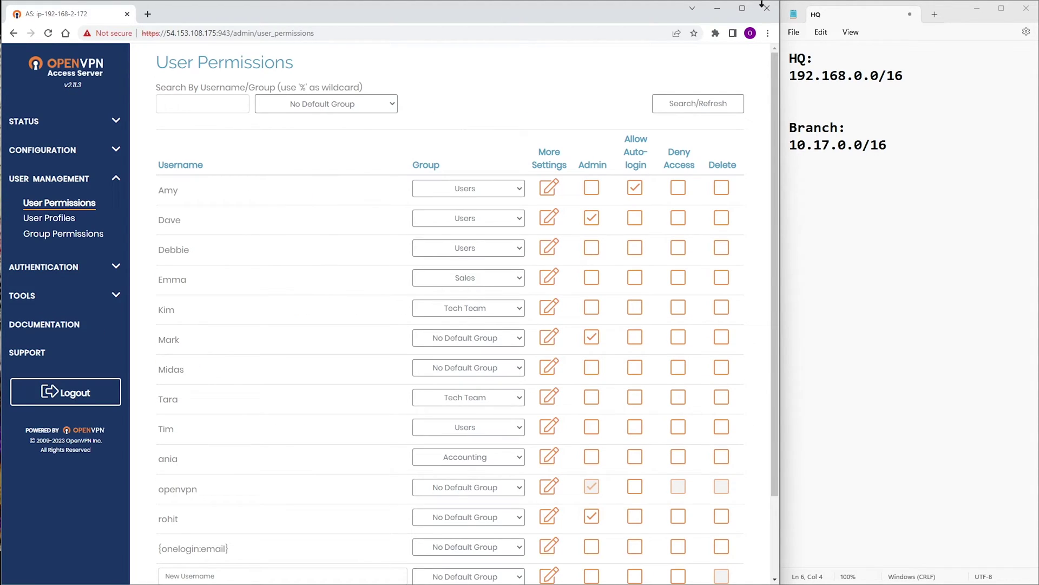
left_click(743, 8)
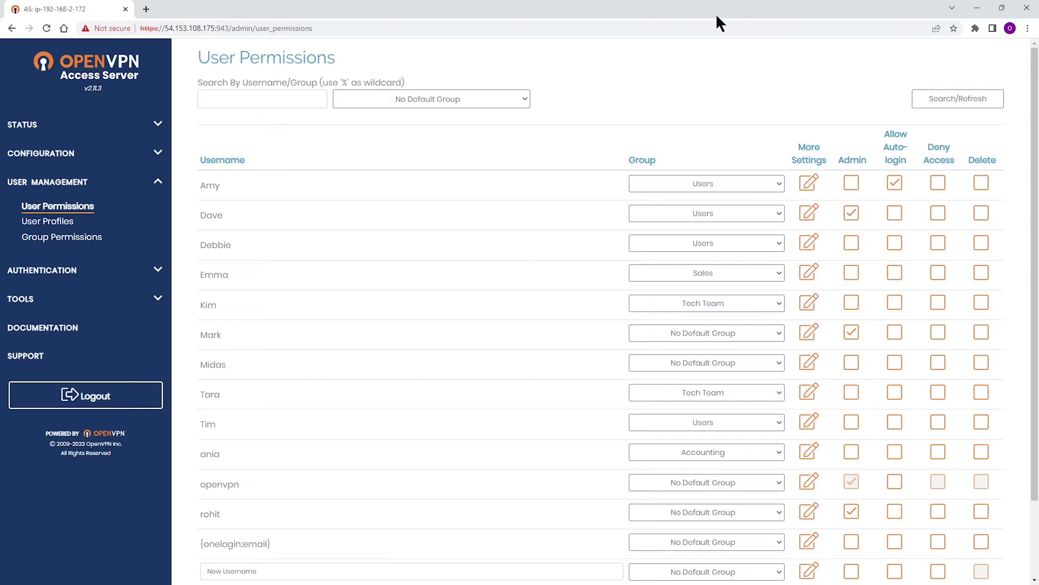
scroll(258, 444, "down", 2)
left_click(242, 478)
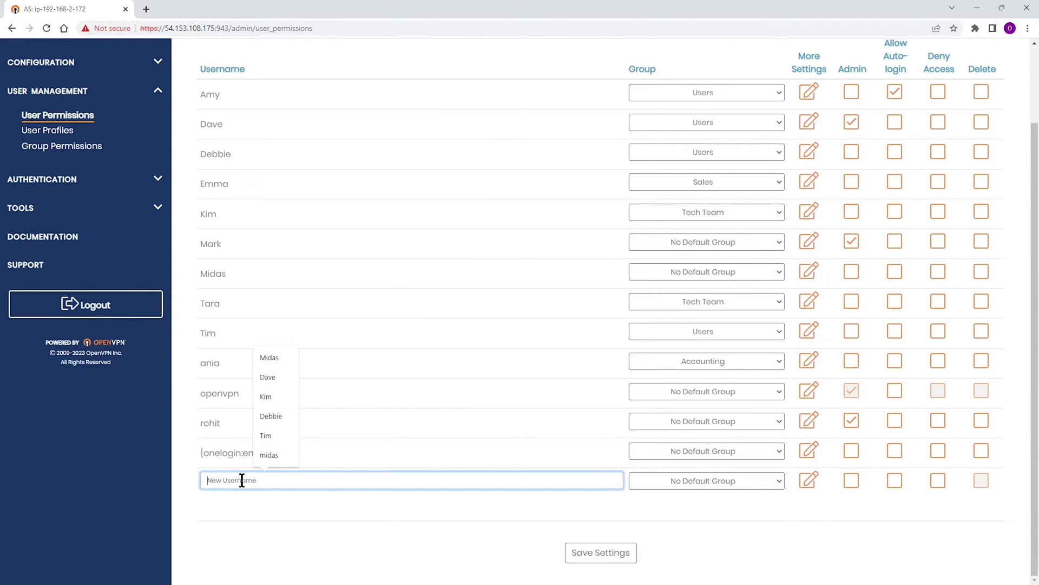
type("clien")
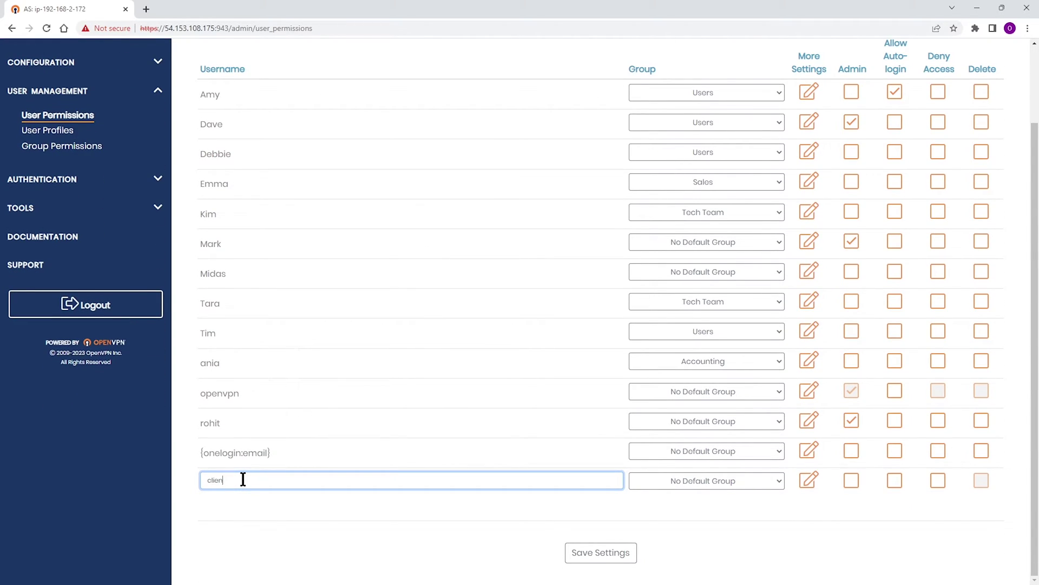
type("t-gdteway")
left_click_drag(886, 43, 905, 65)
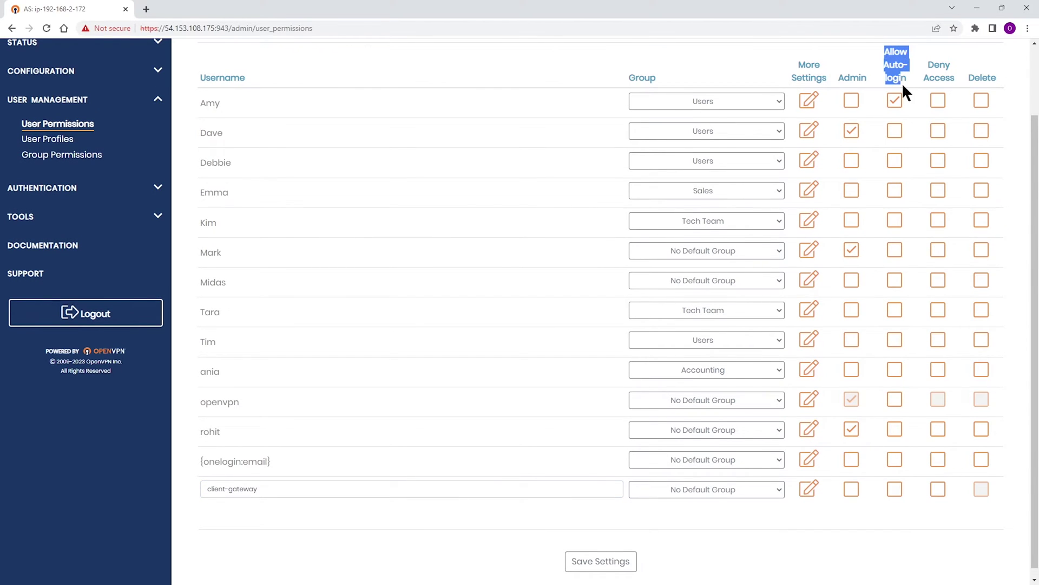
left_click(893, 489)
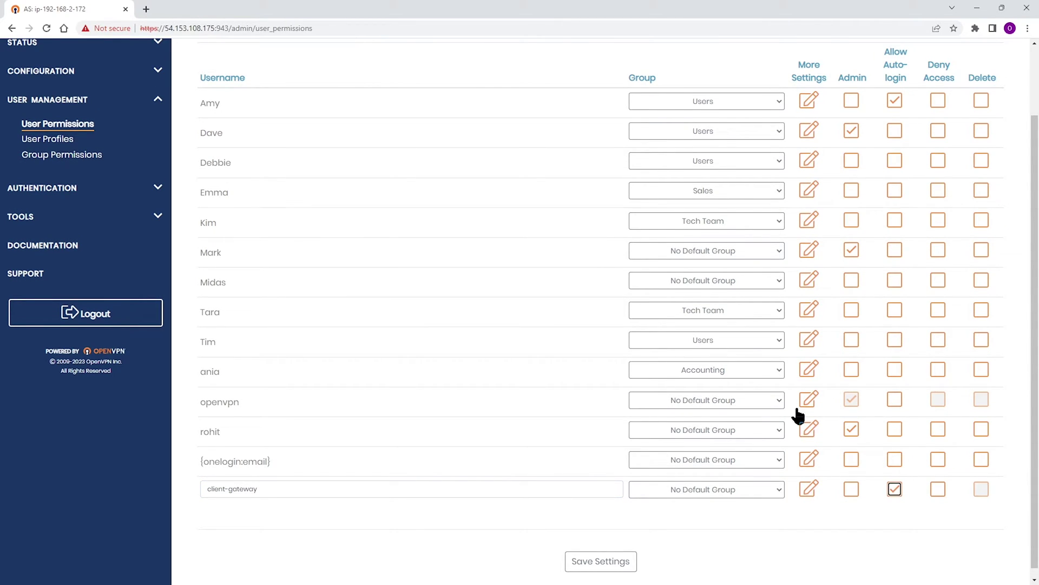
- Make client-gateway a VPN gateway for the Branch subnet 10.17.0.0/16
left_click(803, 497)
scroll(803, 494, "down", 5)
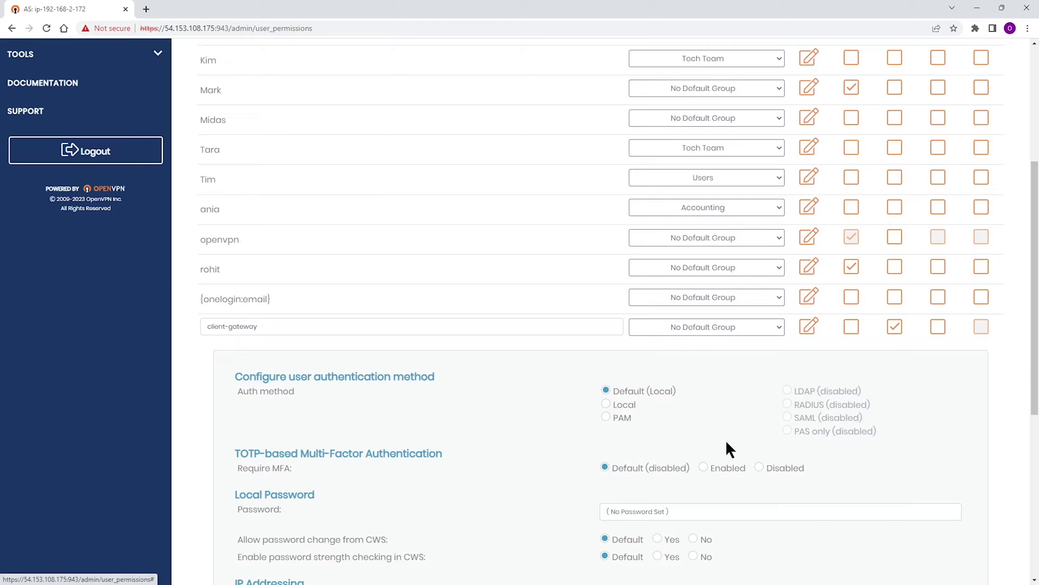
scroll(743, 406, "down", 5)
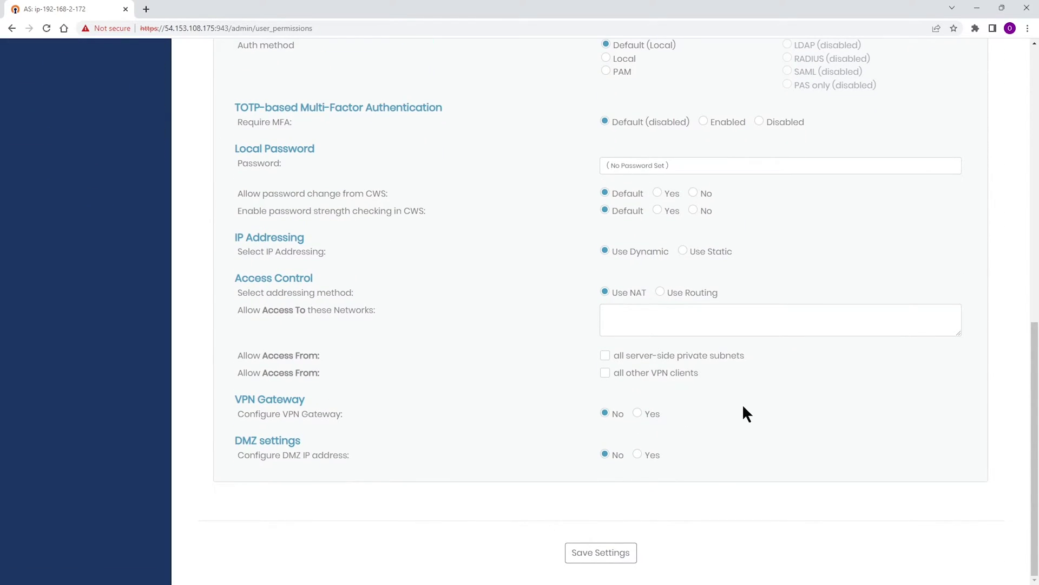
left_click(637, 413)
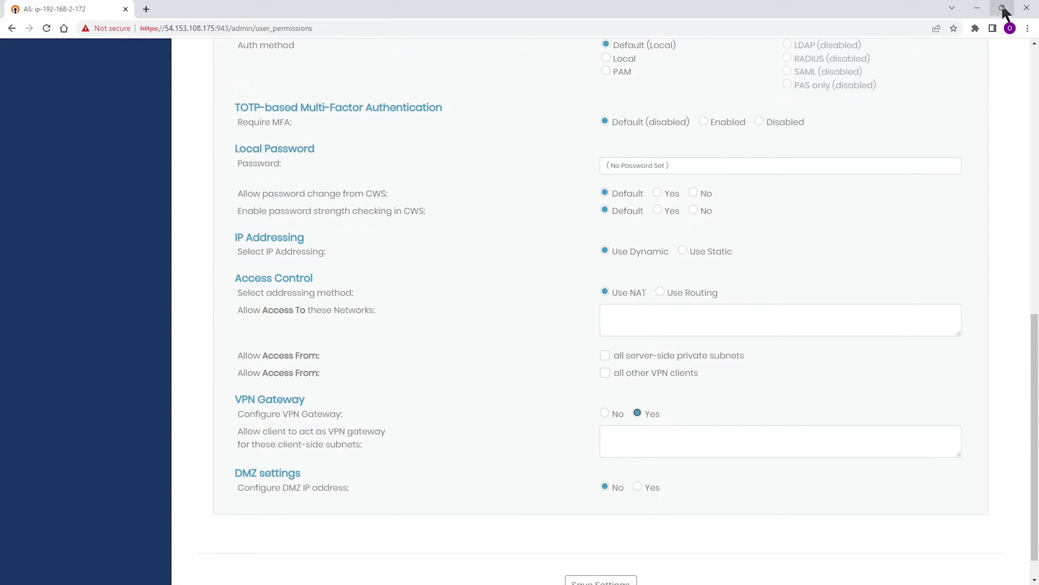
mouse_move(1001, 7)
left_click(937, 37)
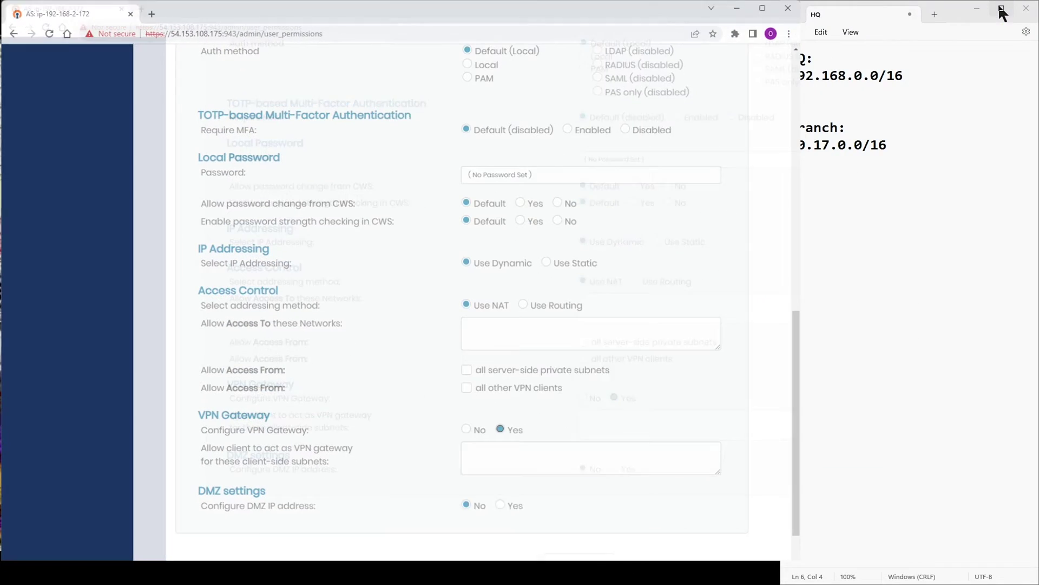
left_click_drag(881, 145, 786, 145)
key("ctrl+c")
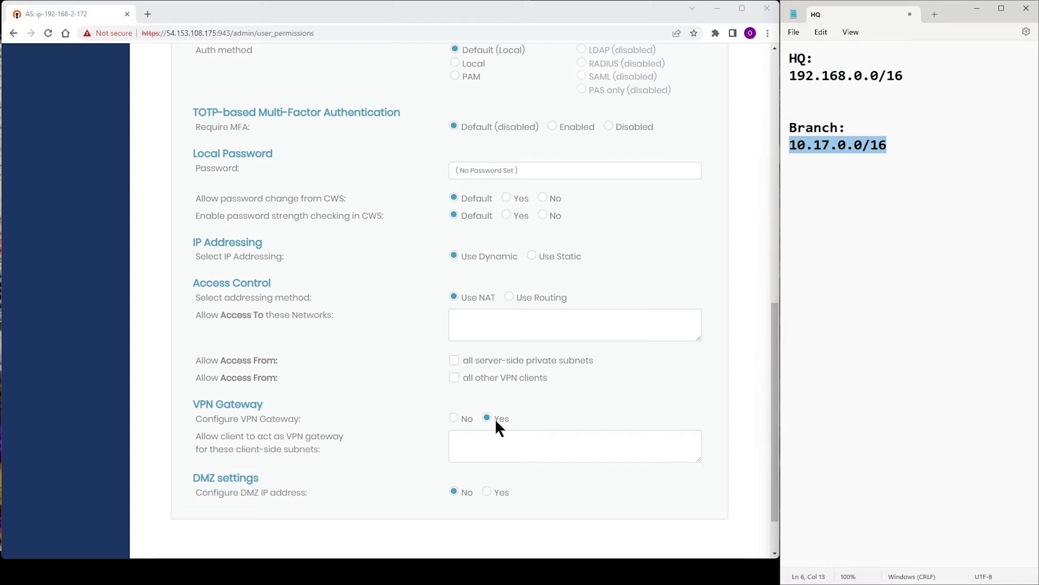
left_click(487, 441)
key("ctrl+v")
left_click(666, 517)
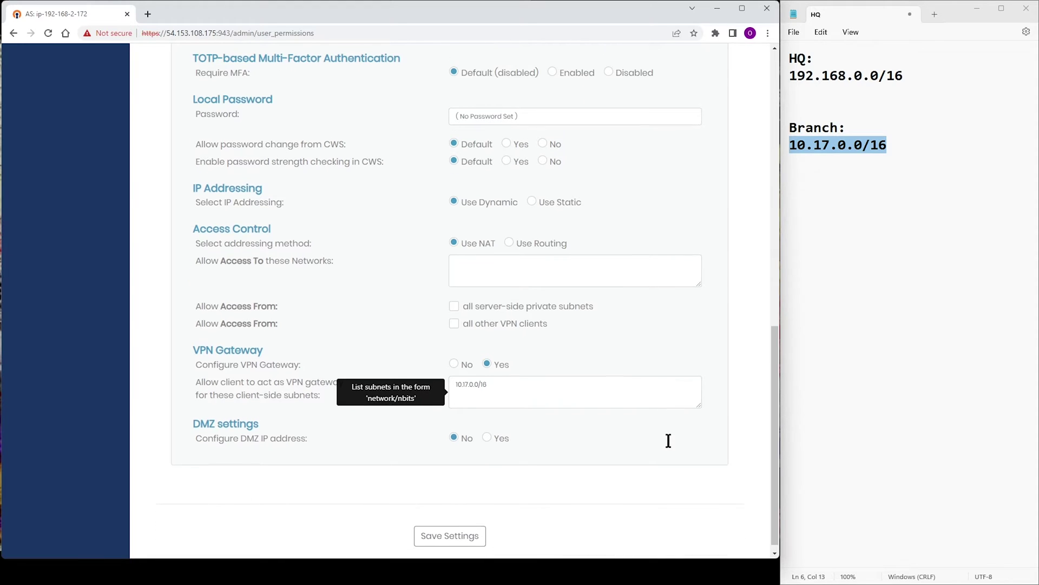
- Save the new user and update the running server
scroll(669, 440, "down", 1)
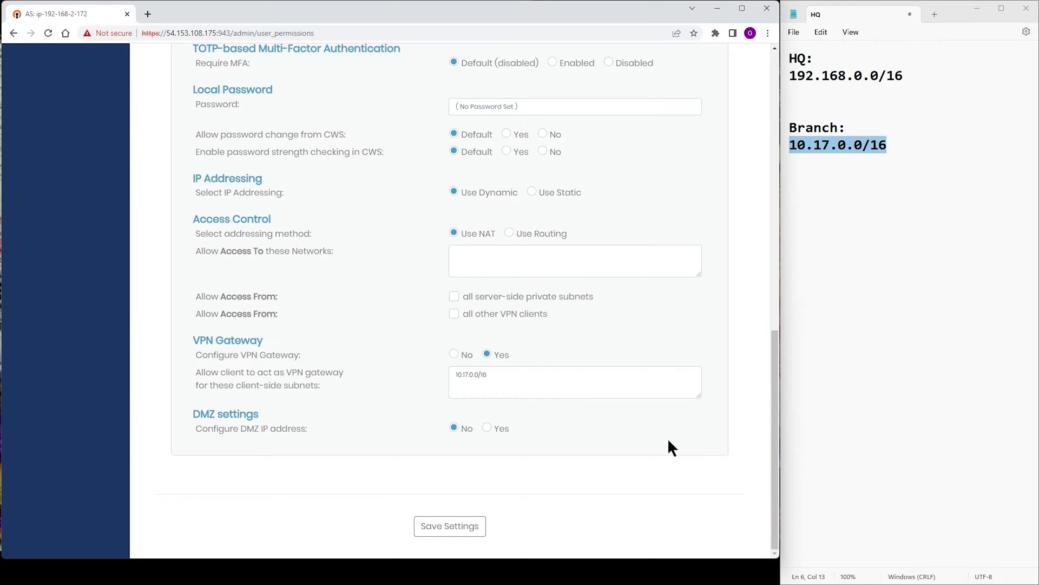
left_click(454, 528)
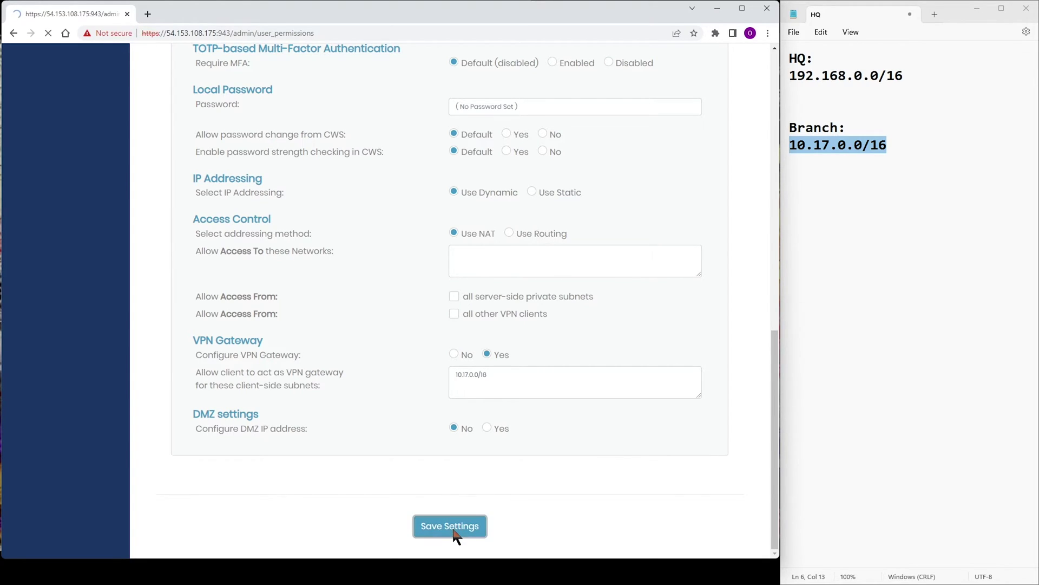
left_click(439, 144)
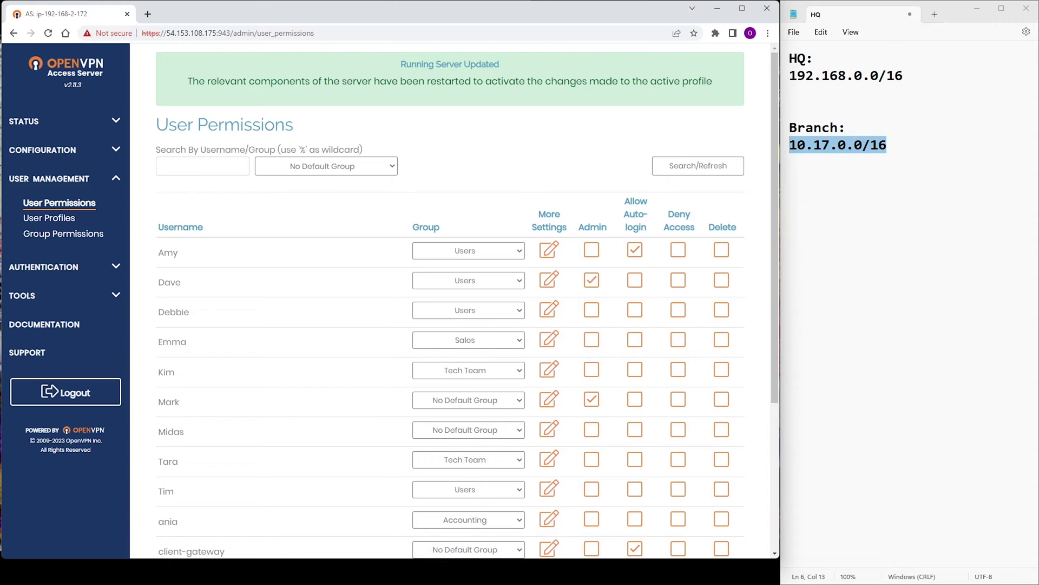
- Create an Autologin profile for client-gateway and download it as profile-28.ovpn
left_click(742, 8)
scroll(83, 118, "down", 3)
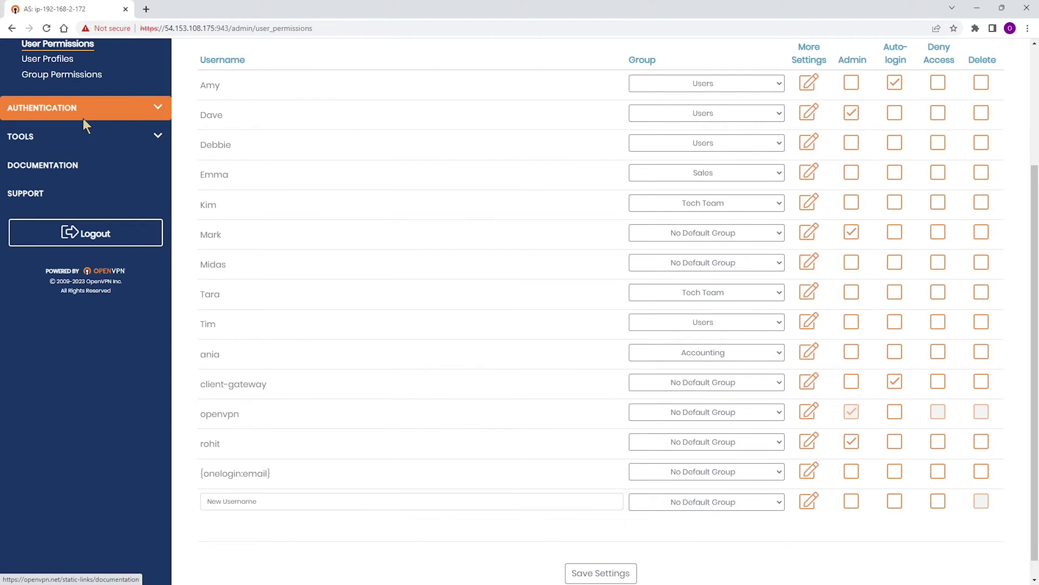
scroll(87, 96, "up", 1)
left_click(46, 110)
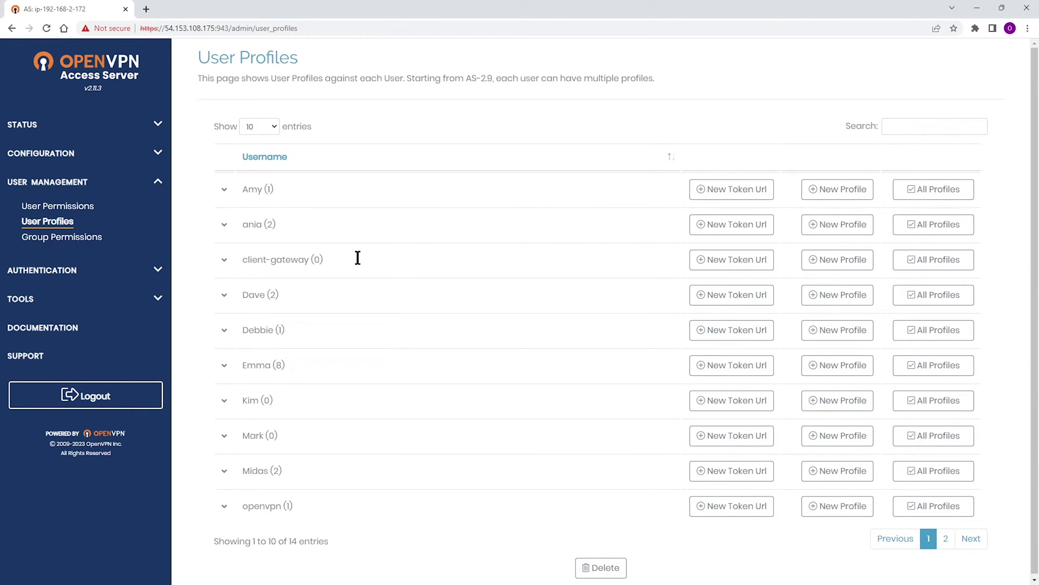
left_click(866, 268)
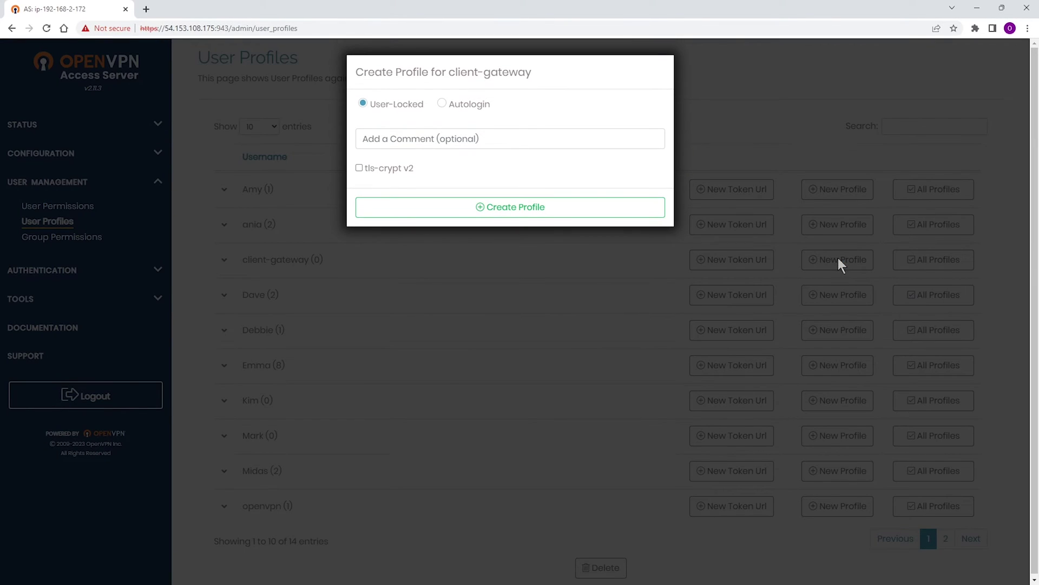
left_click(444, 103)
left_click(505, 214)
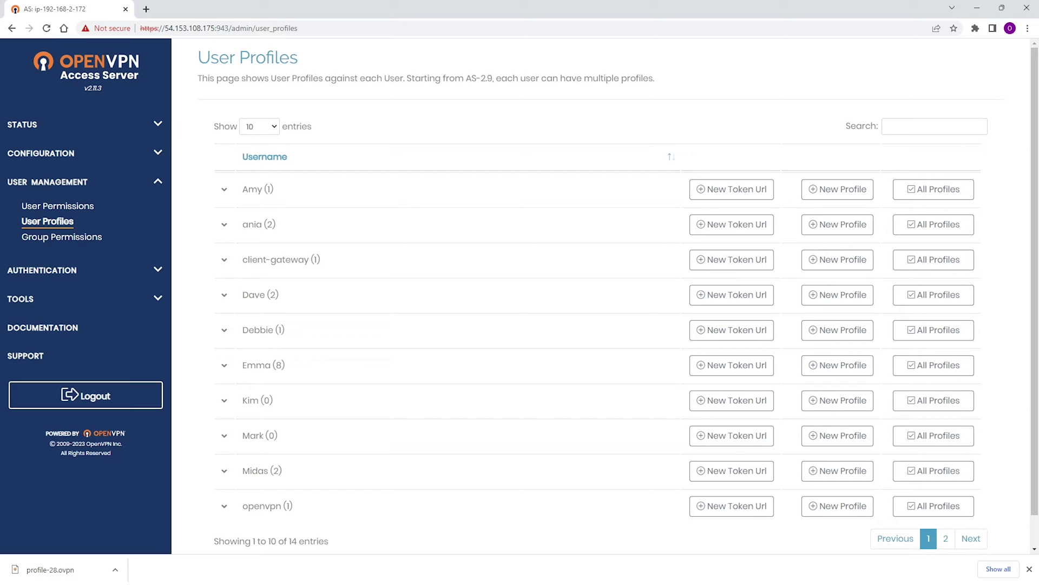
- SSH into the Ubuntu server and become root with sudo -i
key("alt+Tab")
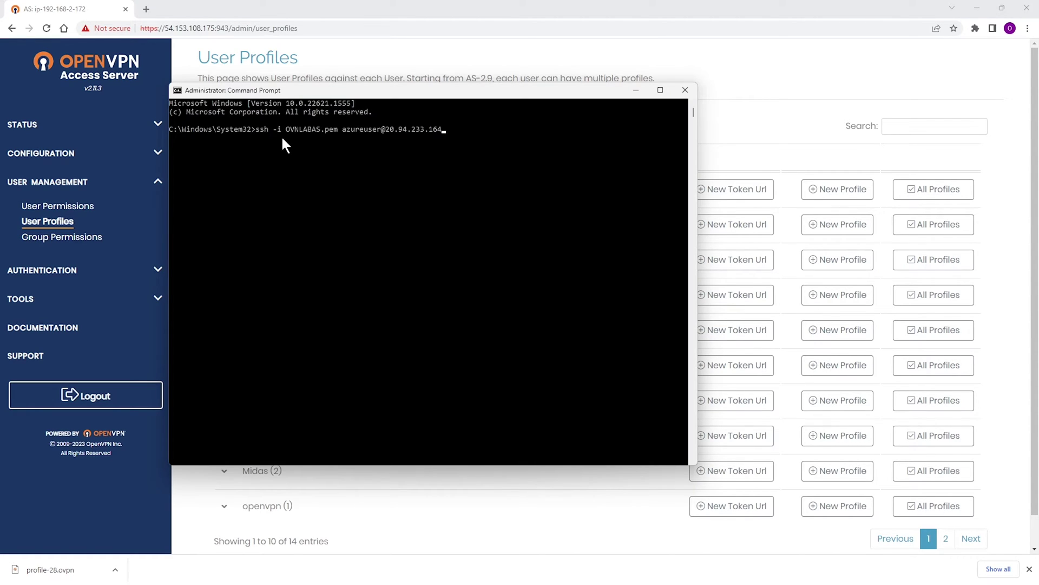
key("Return")
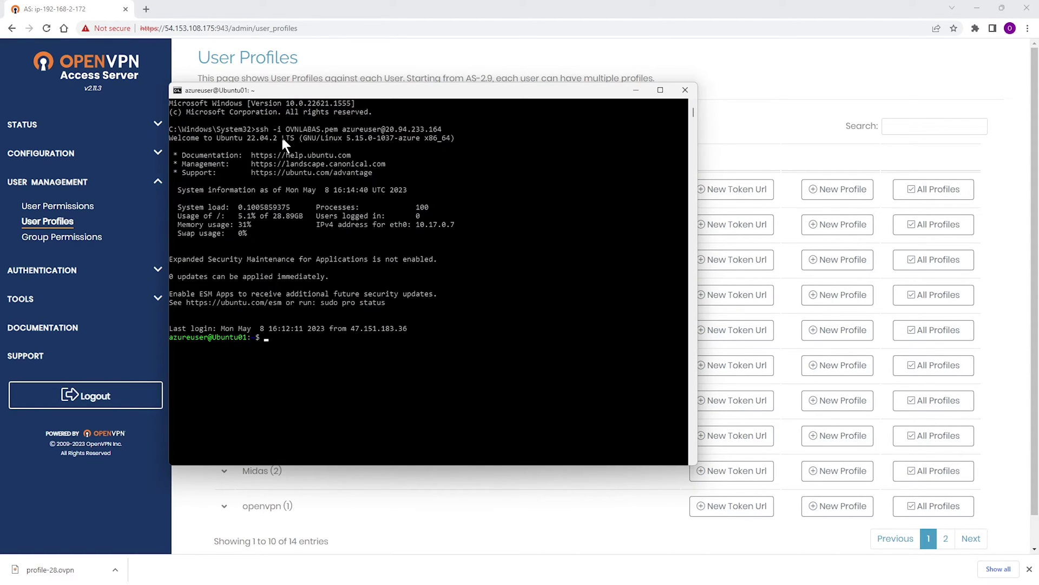
type("sudo -i")
key("Return")
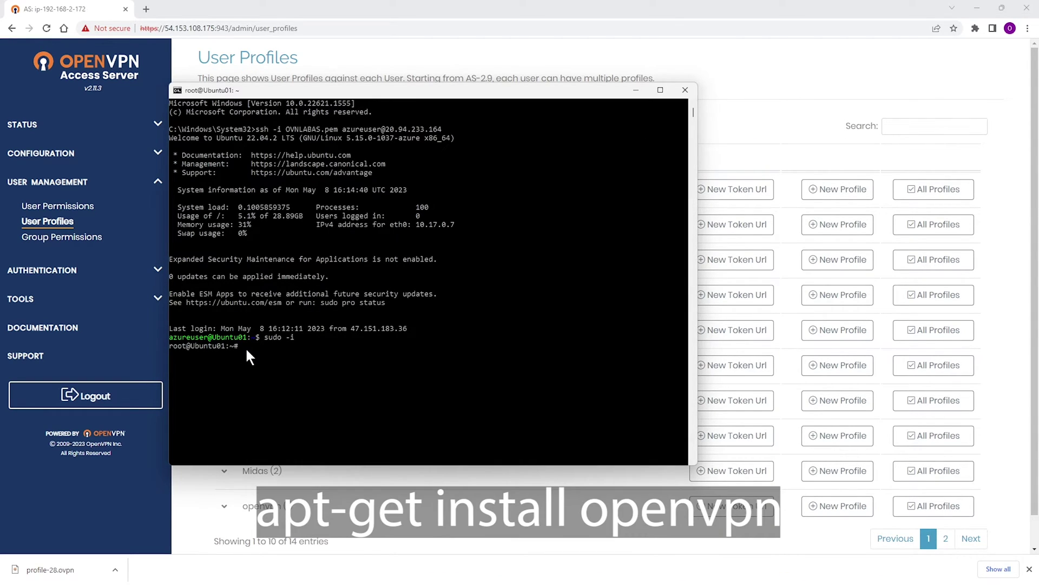
- Install openvpn with apt-get and change into /etc/openvpn
type("apt-get install openvpn")
key("Return")
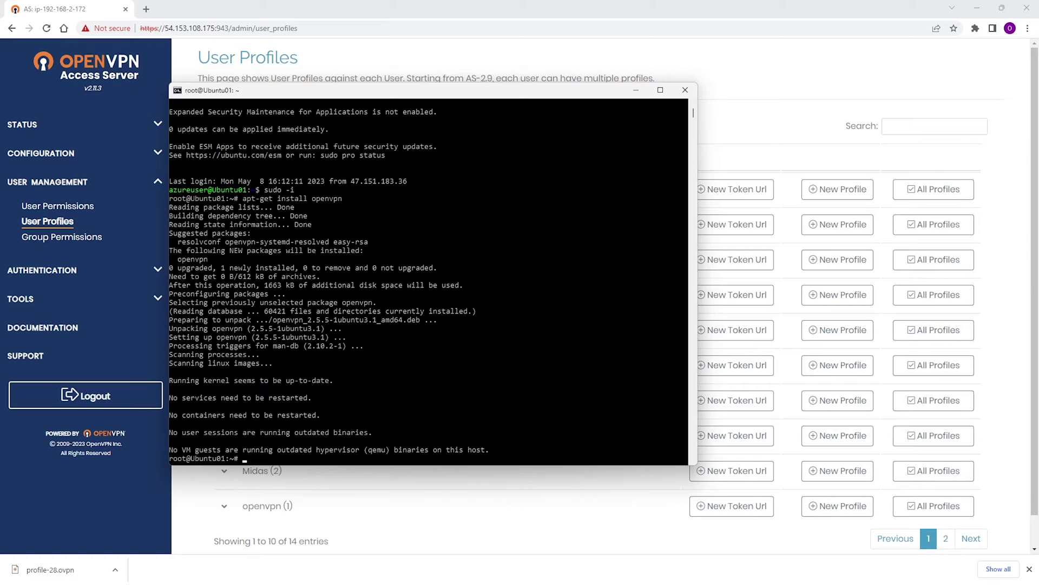
type("cd ")
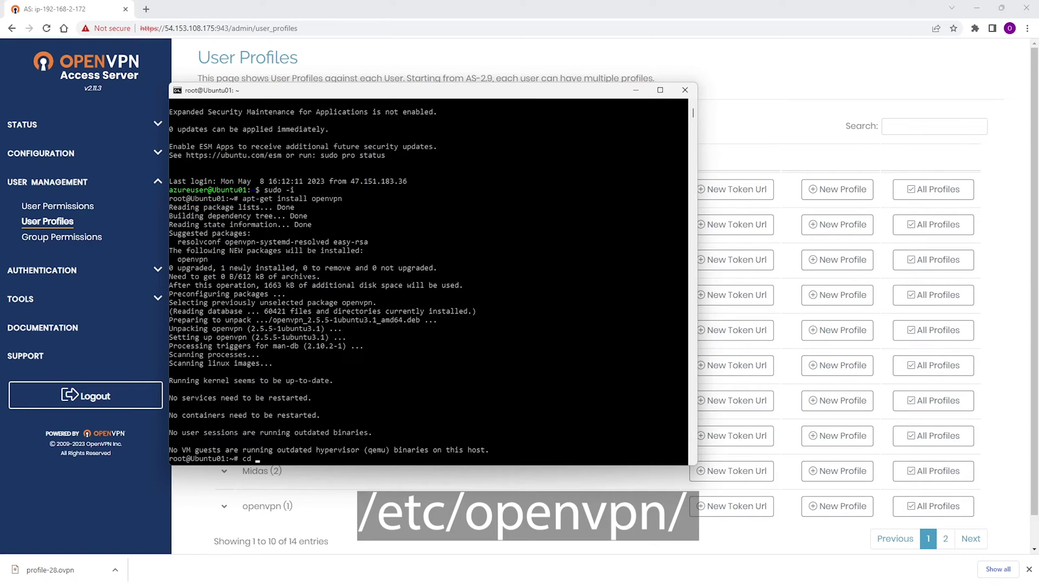
type("/etc/openvpn")
key("Return")
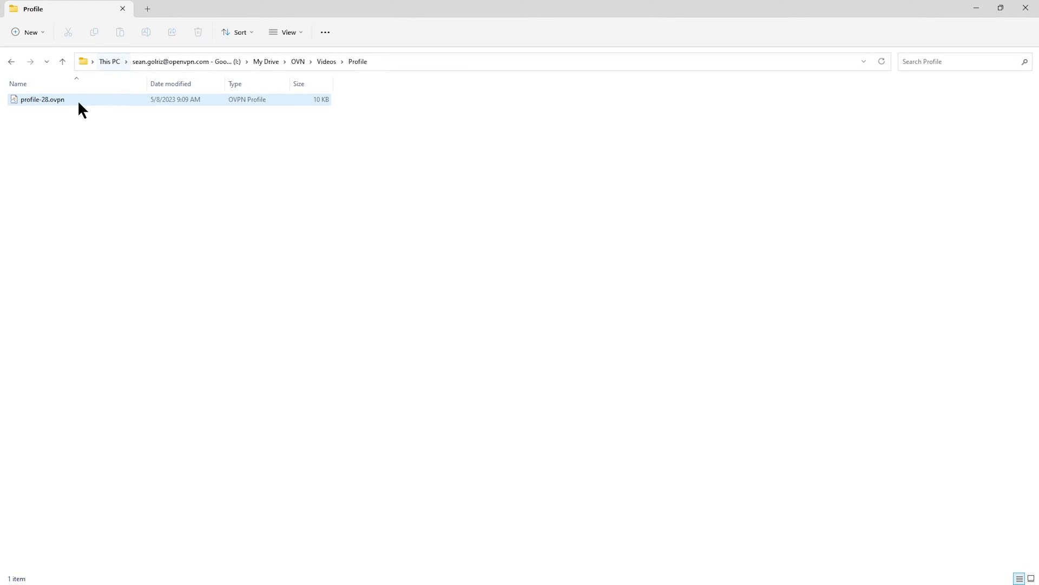
- Open profile-28.ovpn in Notepad and minimize File Explorer
left_click(61, 100)
right_click(61, 99)
mouse_move(116, 163)
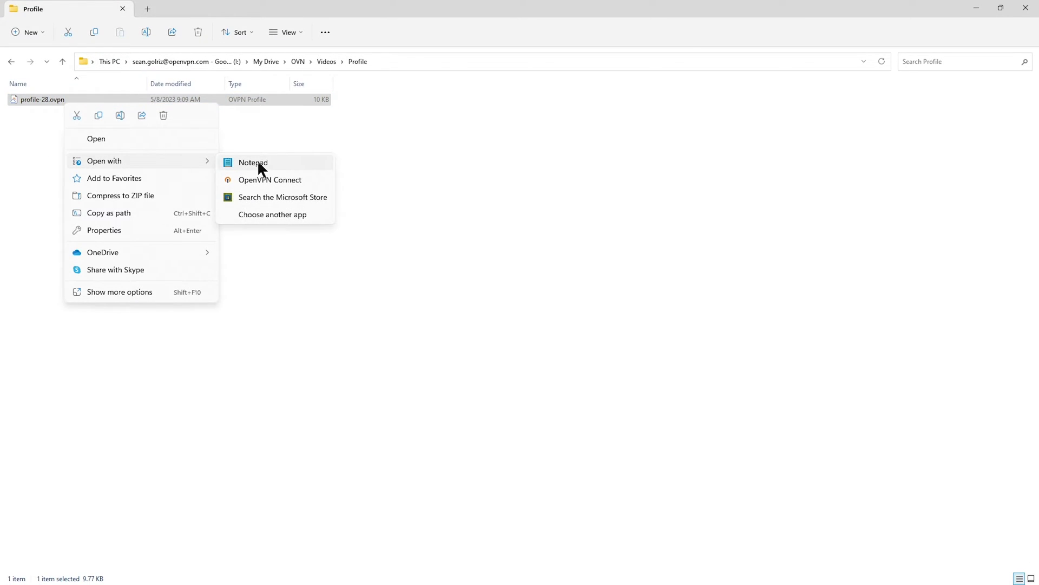
left_click(260, 160)
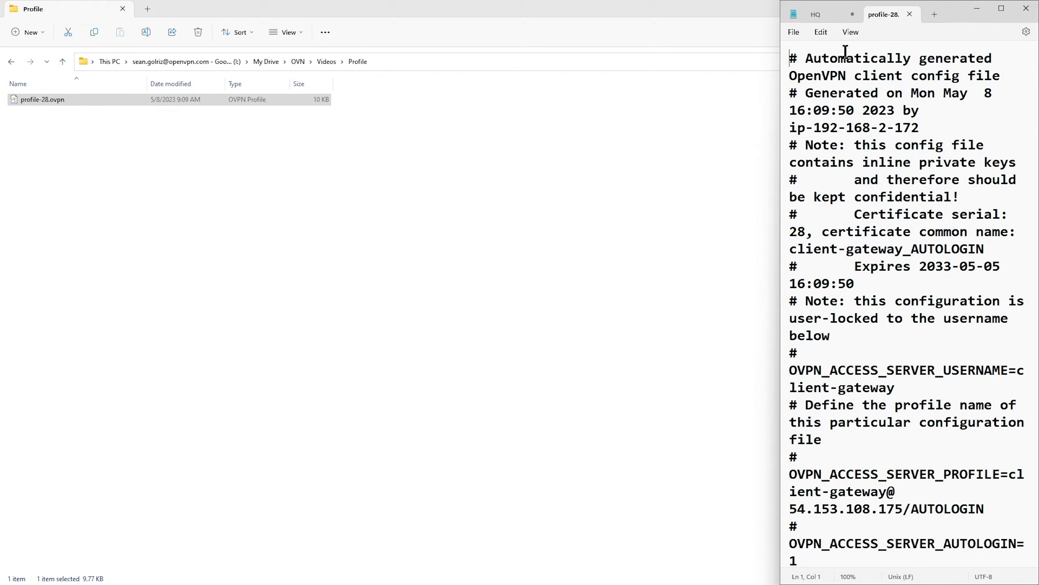
left_click(740, 8)
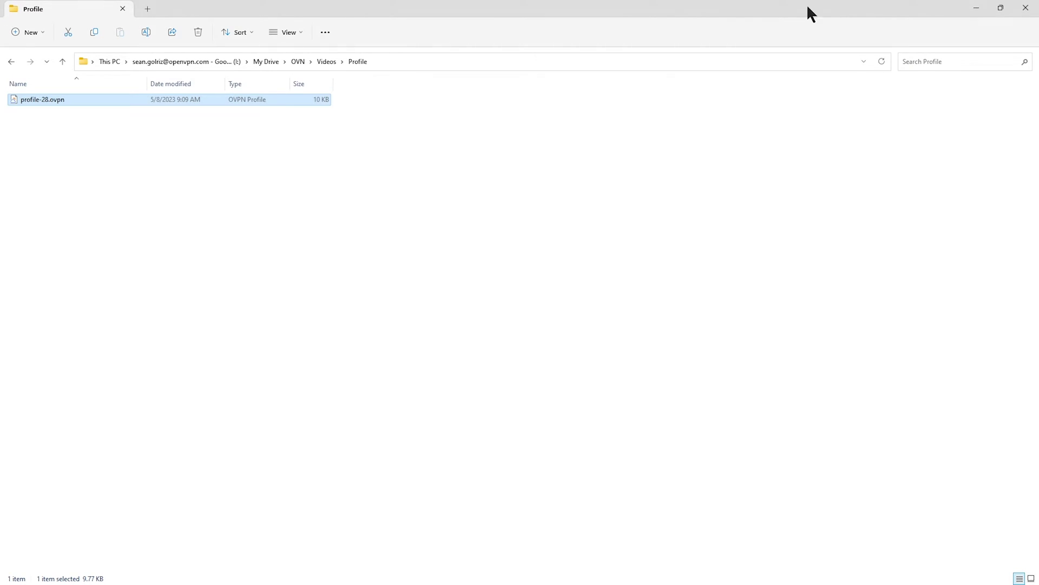
left_click(976, 8)
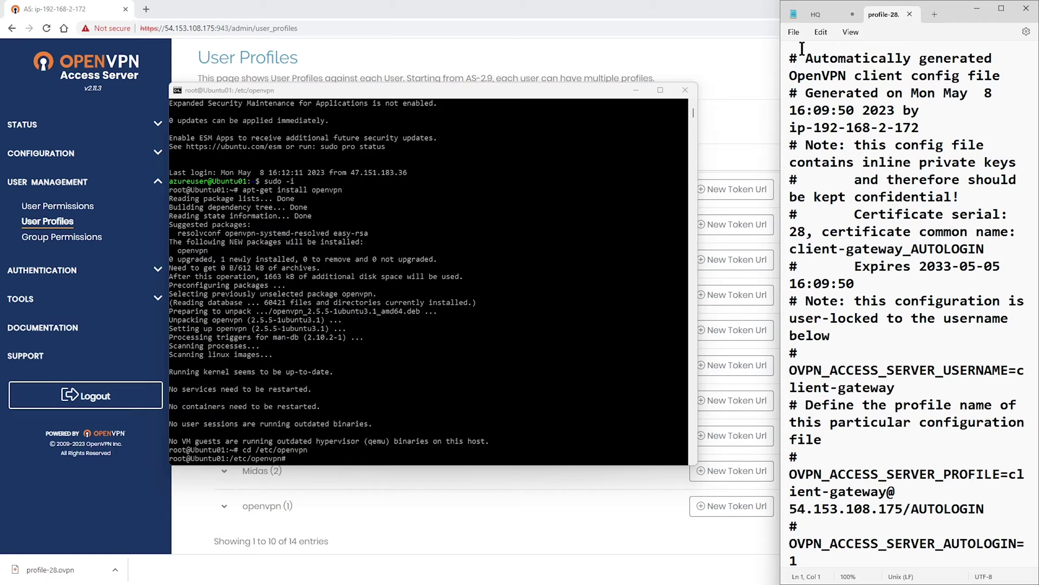
- Select all of the profile text in Notepad and copy it
left_click(822, 31)
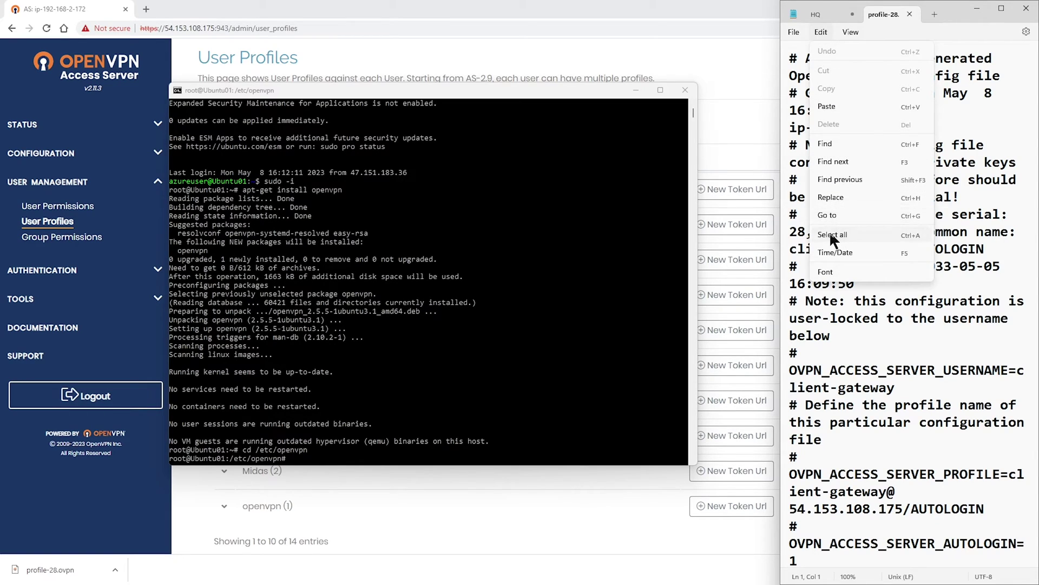
left_click(830, 229)
left_click(820, 31)
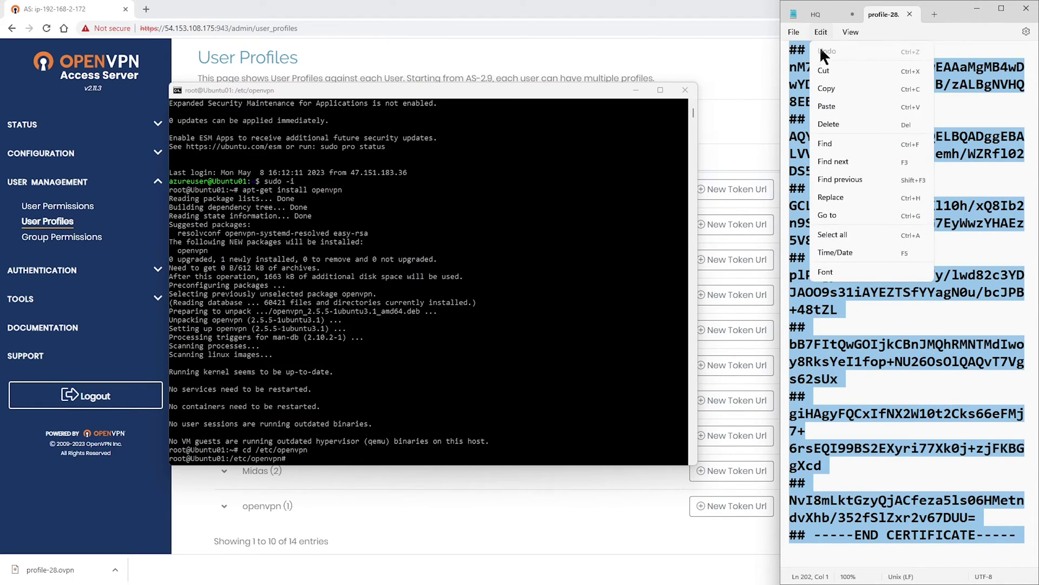
left_click(829, 95)
left_click(309, 456)
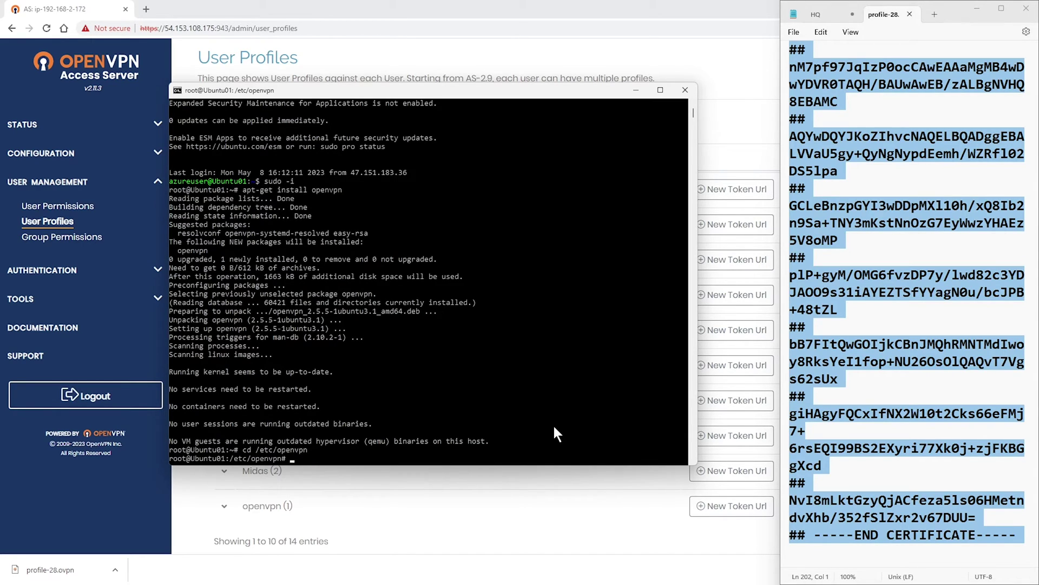
- Create hq.conf in nano and paste the copied profile into it
type("nano hq.conf")
key("Return")
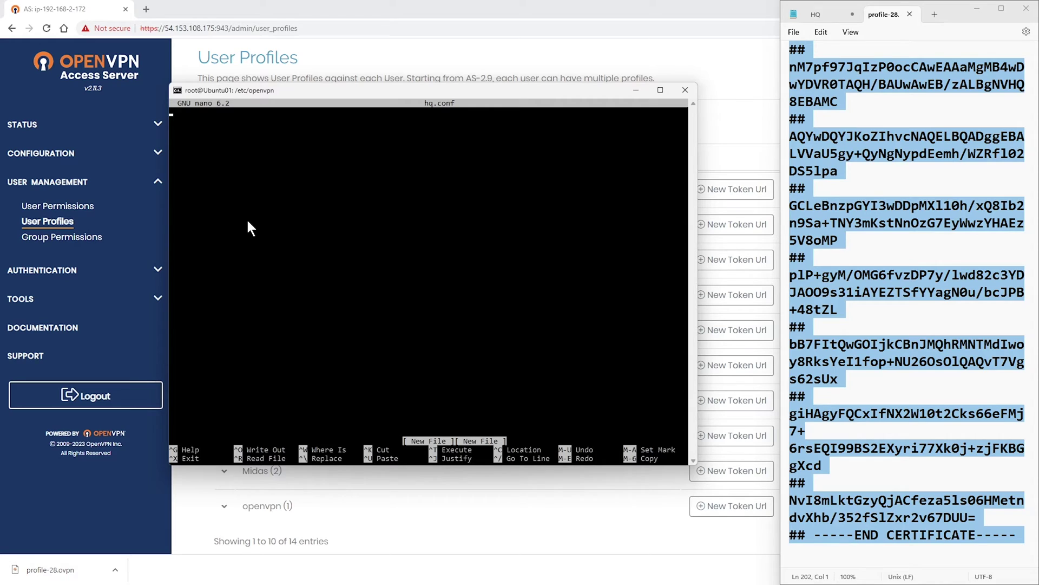
right_click(235, 148)
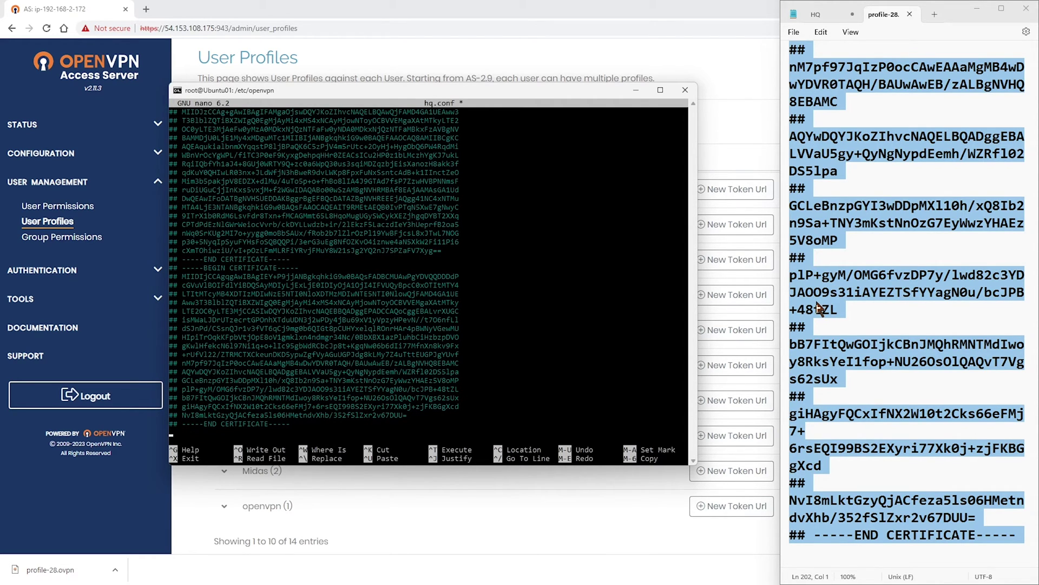
- Close Notepad without saving the profile text
left_click(1025, 9)
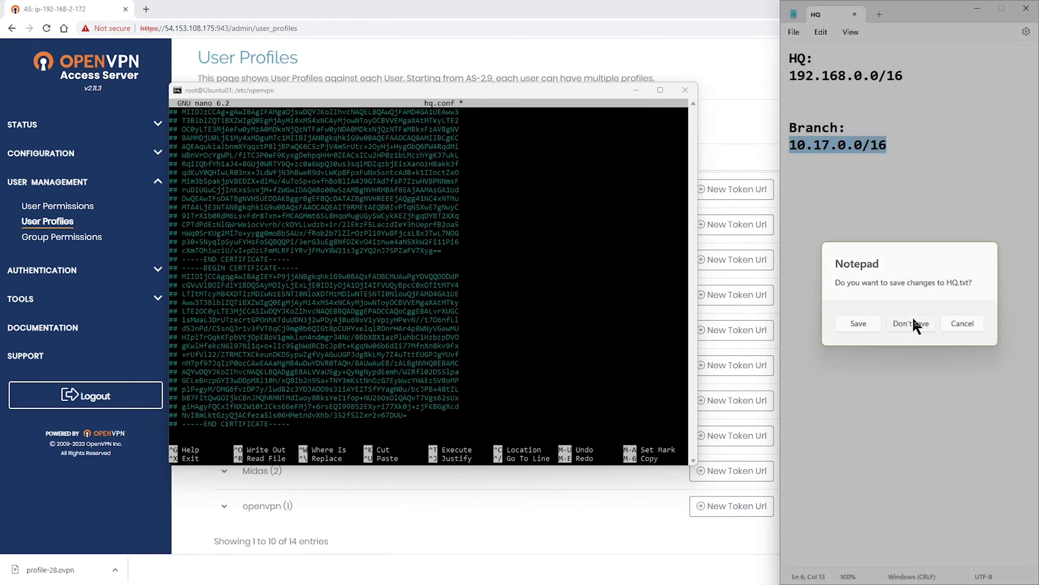
left_click(914, 325)
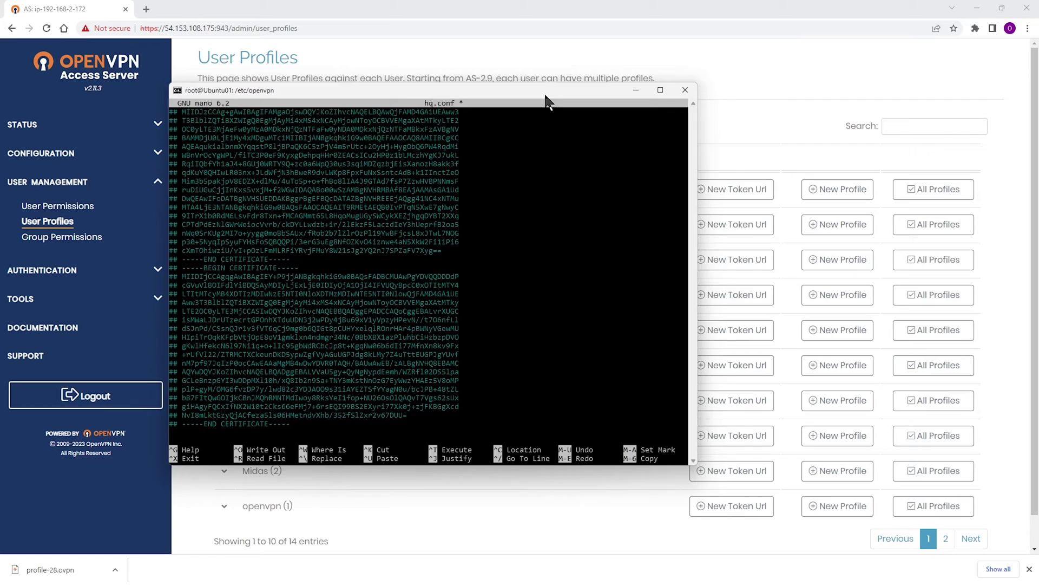
left_click_drag(546, 97, 609, 51)
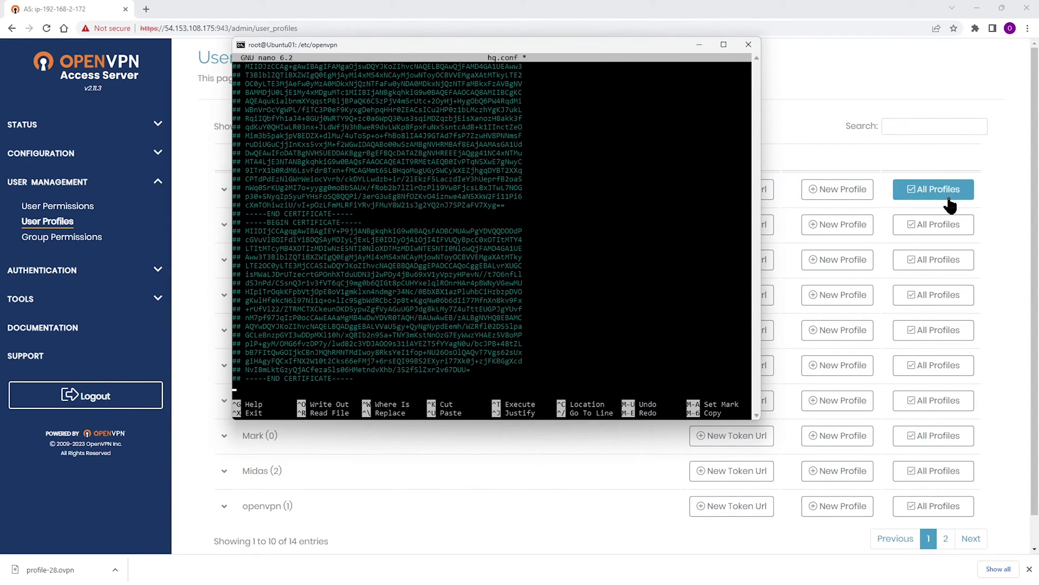
- Save hq.conf and exit nano
key("ctrl+x")
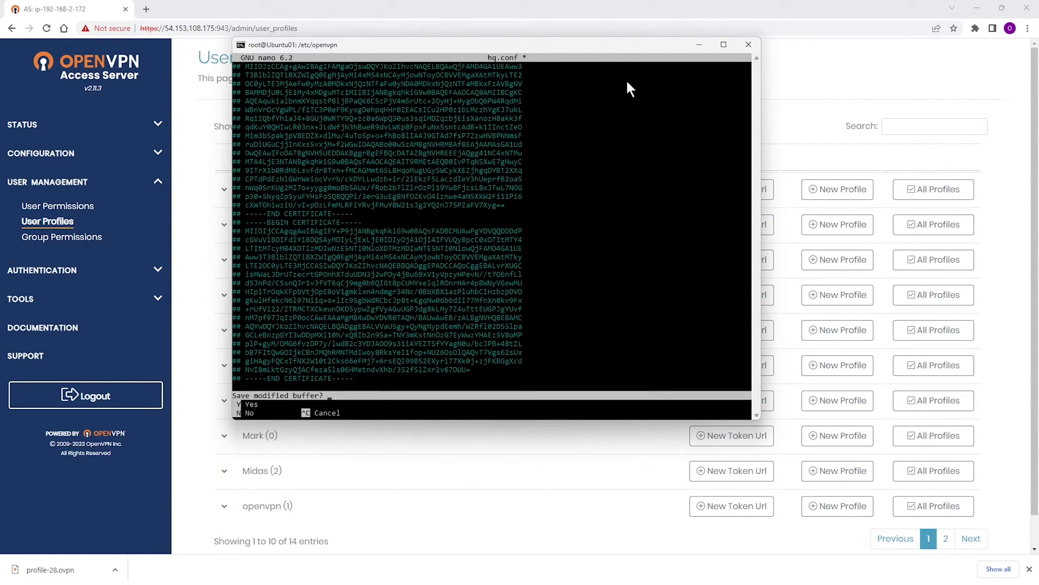
key("y")
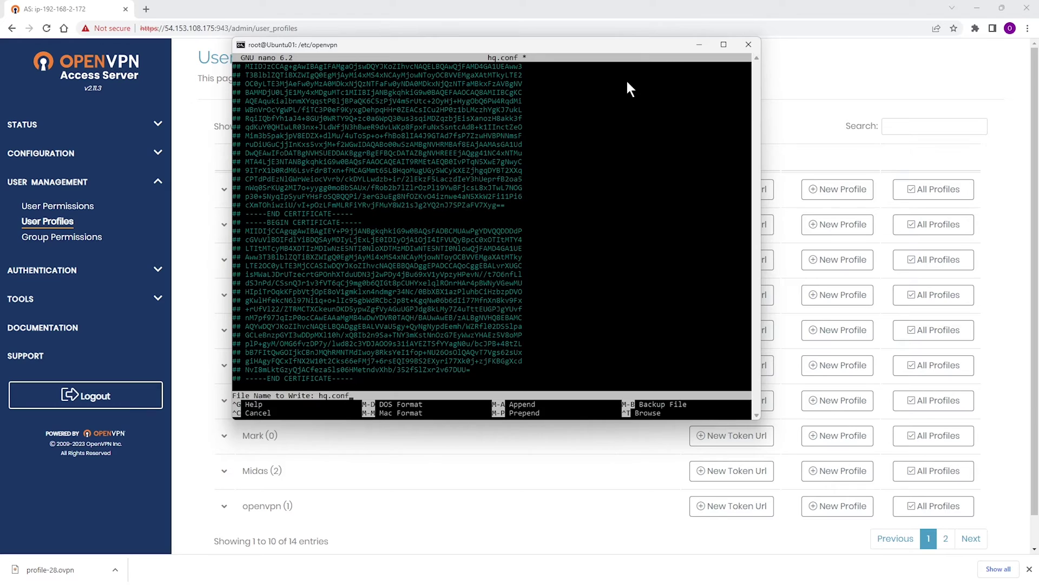
key("Return")
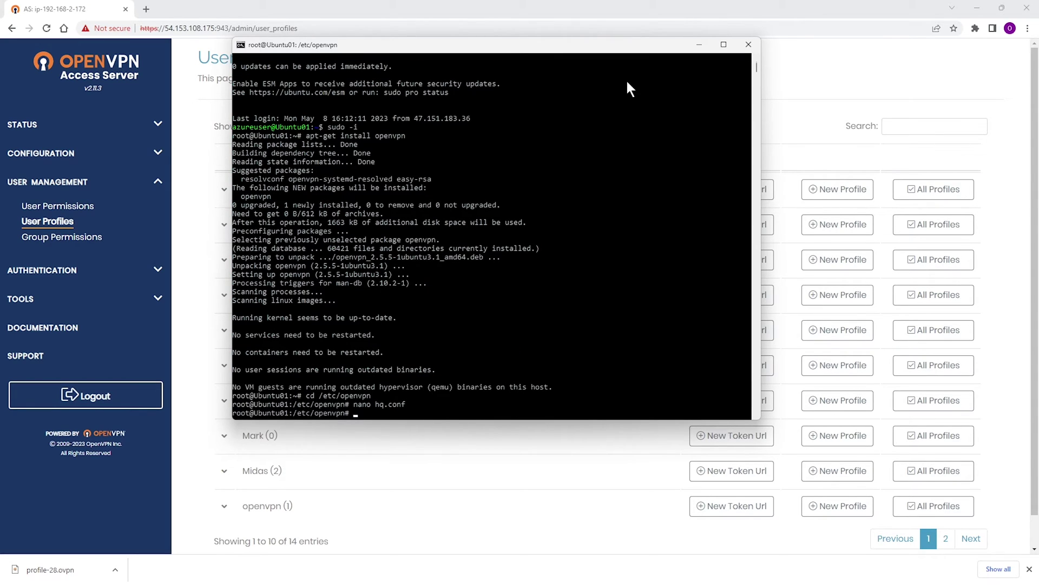
- List /etc/openvpn, then move to /etc and list its contents
type("dir")
key("Return")
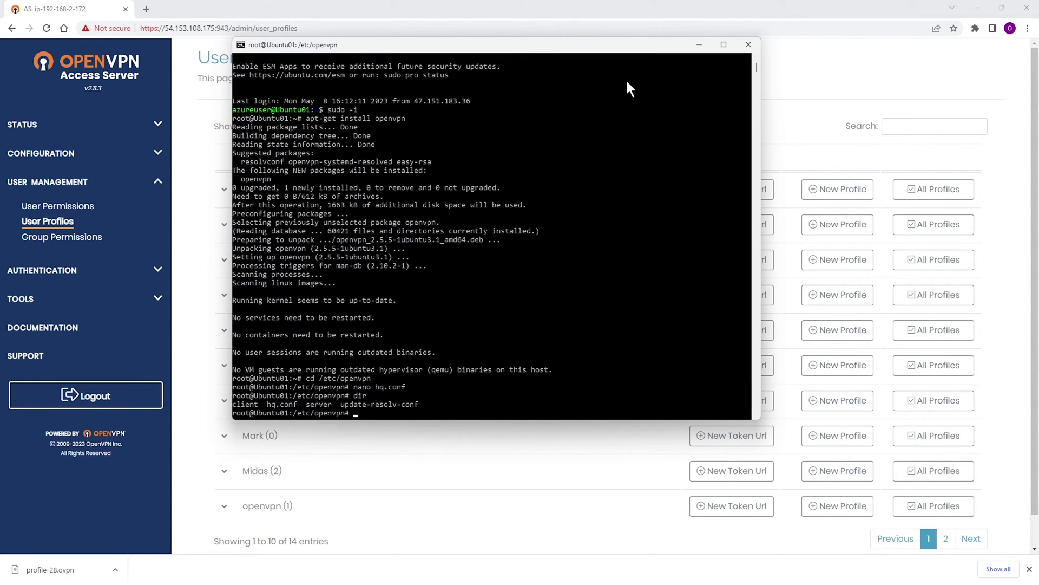
left_click(295, 407)
key("ctrl+c")
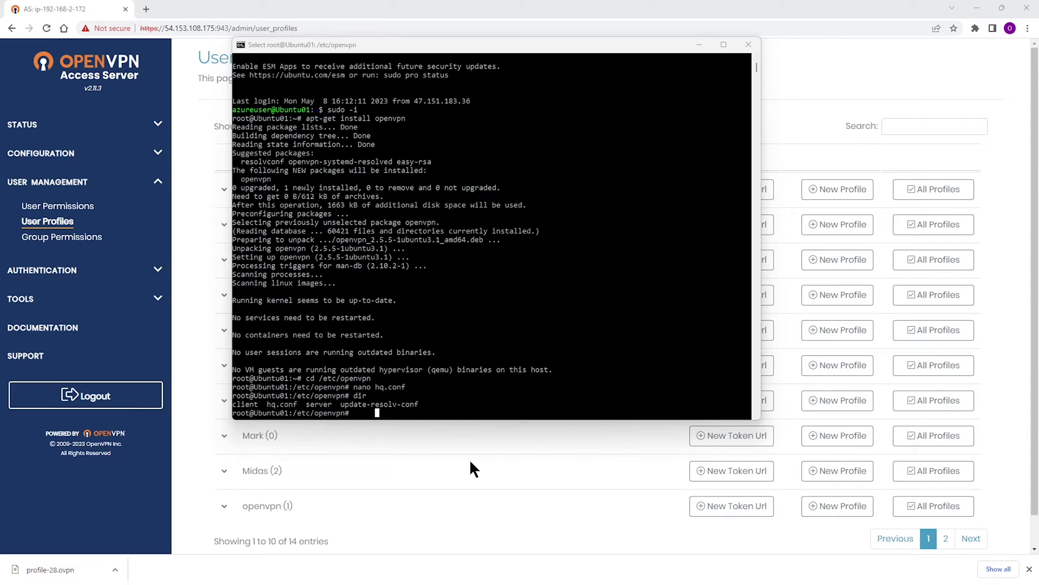
type("cd")
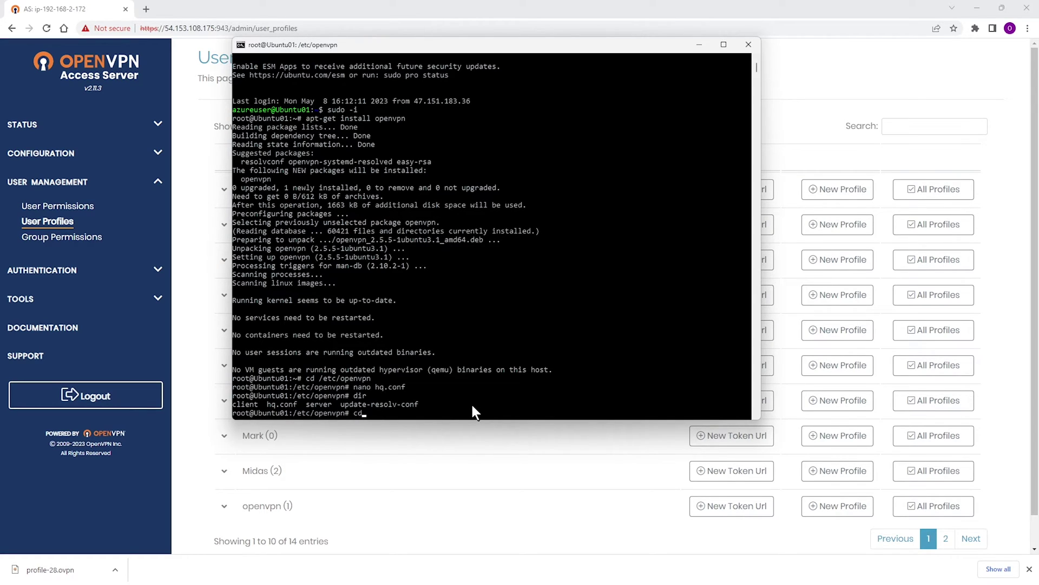
key("Return")
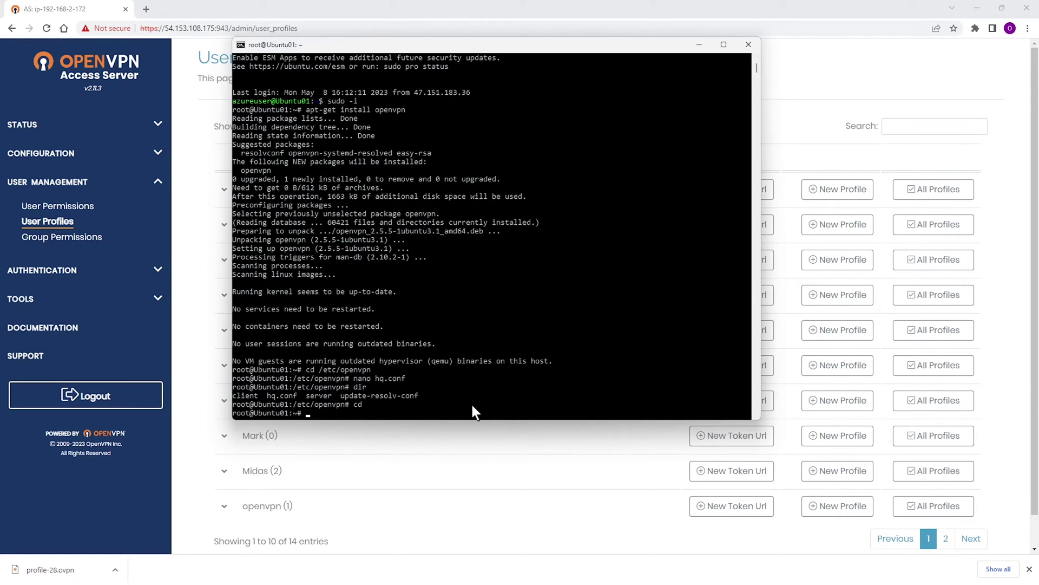
type("cd /etc")
key("Return")
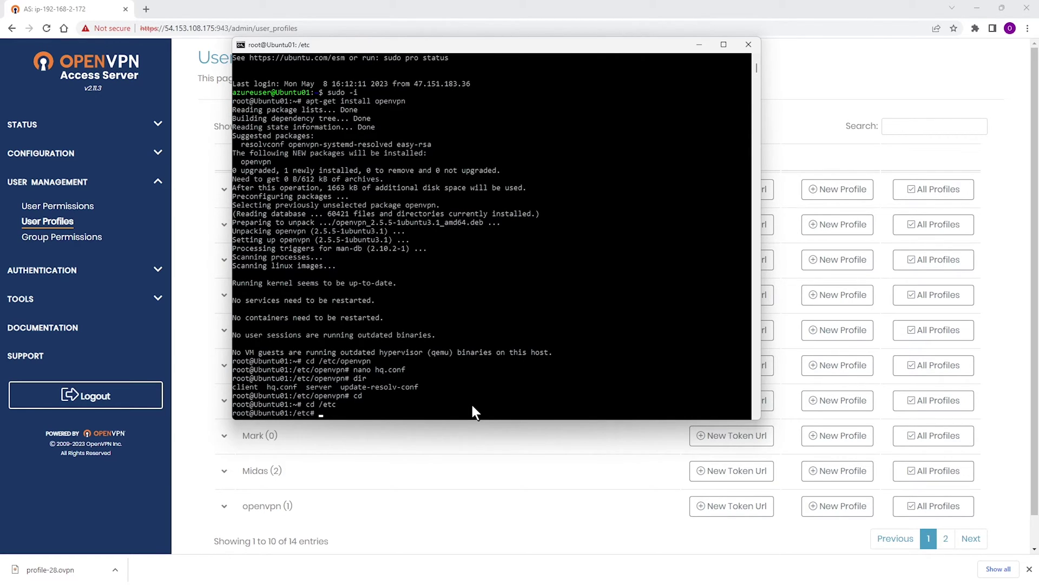
type("dir")
key("Return")
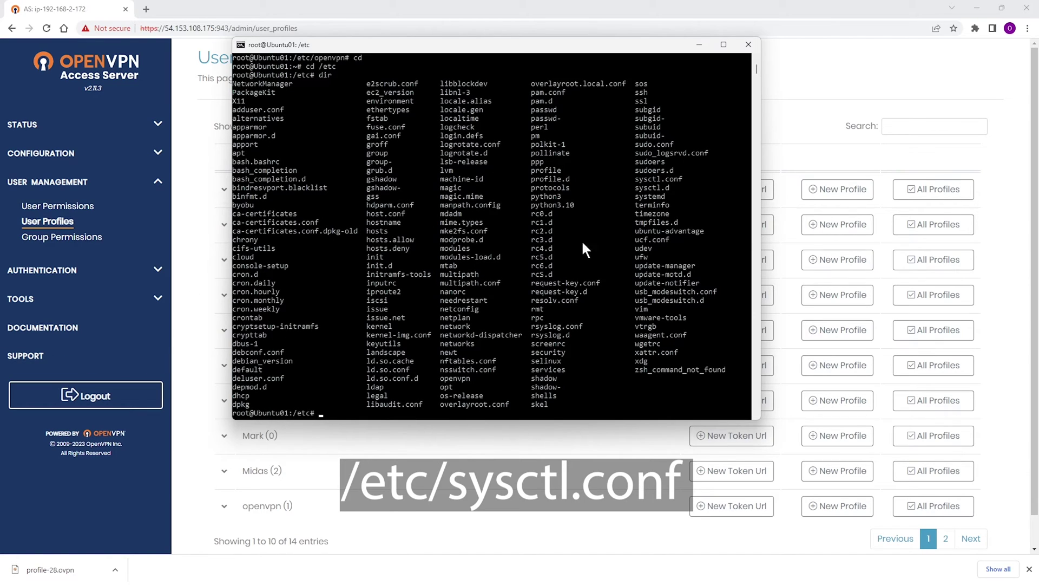
- Open sysctl.conf in nano with nano sysctl.conf
left_click_drag(683, 179, 644, 181)
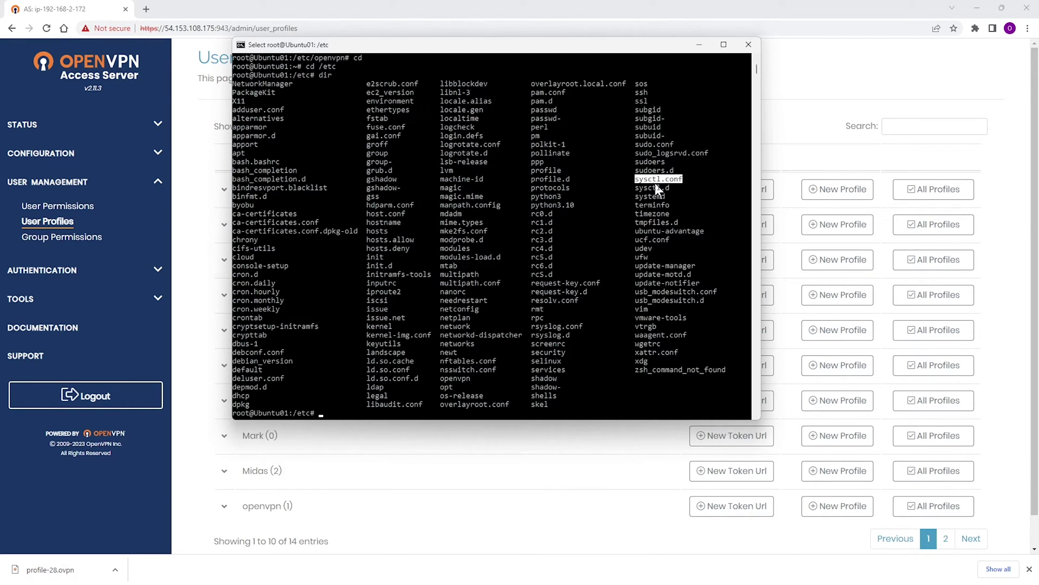
left_click(343, 417)
type("nano sy")
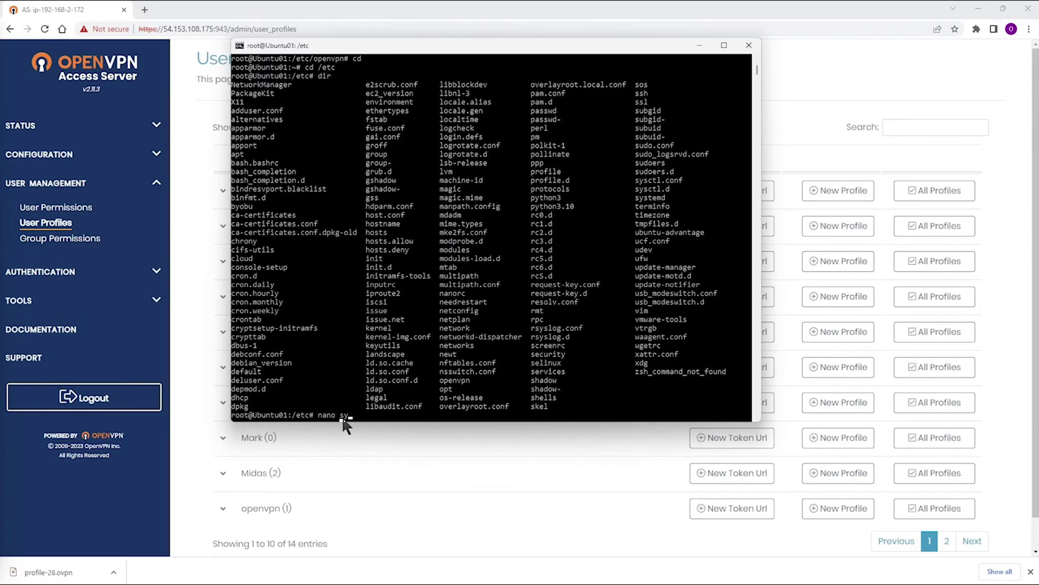
type("sc")
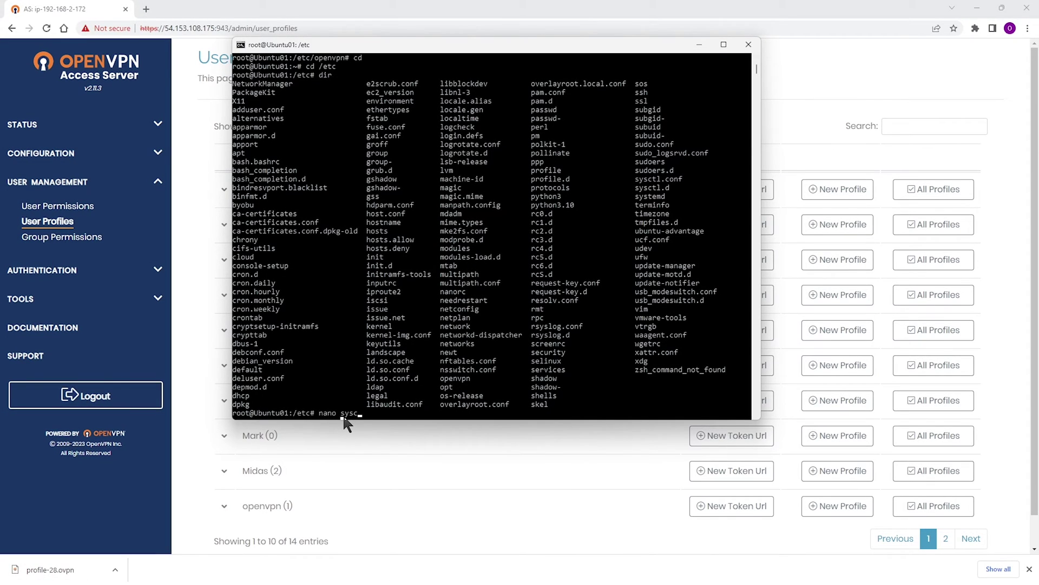
type("tl.conf")
key("Return")
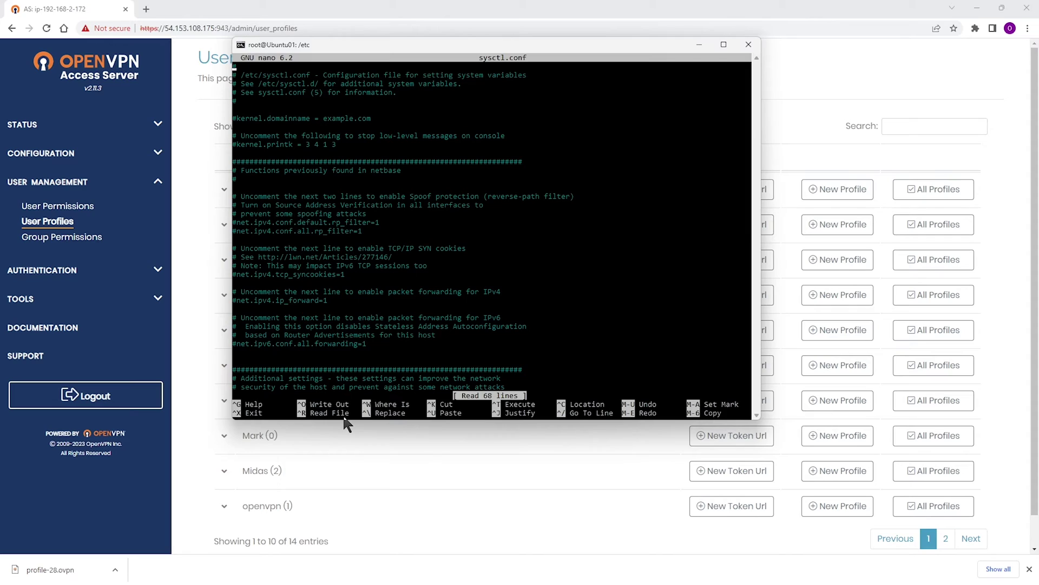
- Uncomment net.ipv4.ip_forward=1 and save sysctl.conf, returning to the shell
key("Down")
key("Down")
key("Down")
key("Down")
key("Down")
key("Down")
key("Down")
key("Down")
key("Down")
key("Down")
key("Down")
key("Down")
key("Down")
key("Down")
key("Down")
key("Down")
key("Down")
key("Down")
key("Down")
key("Down")
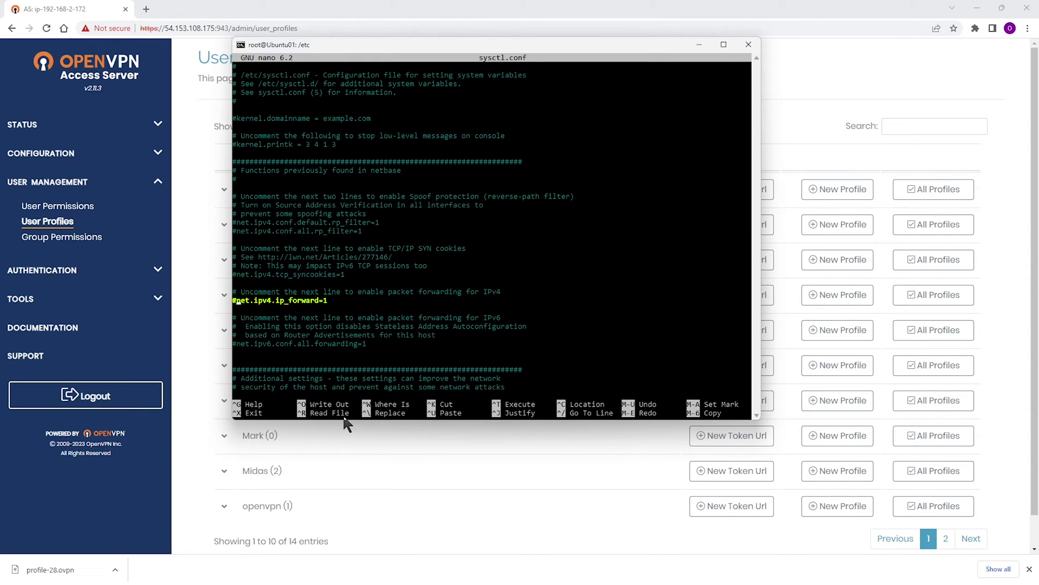
key("BackSpace")
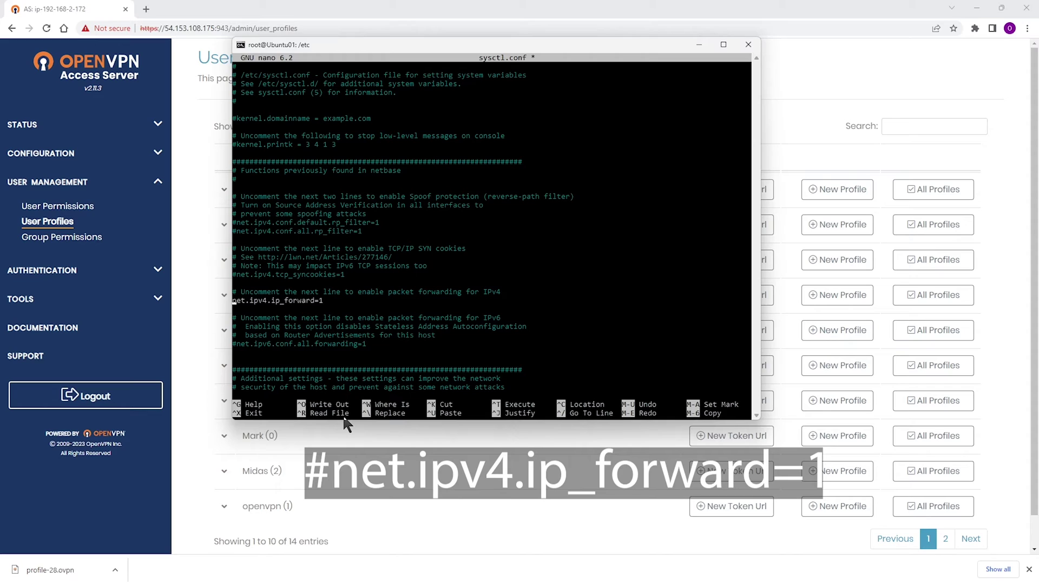
key("ctrl+x")
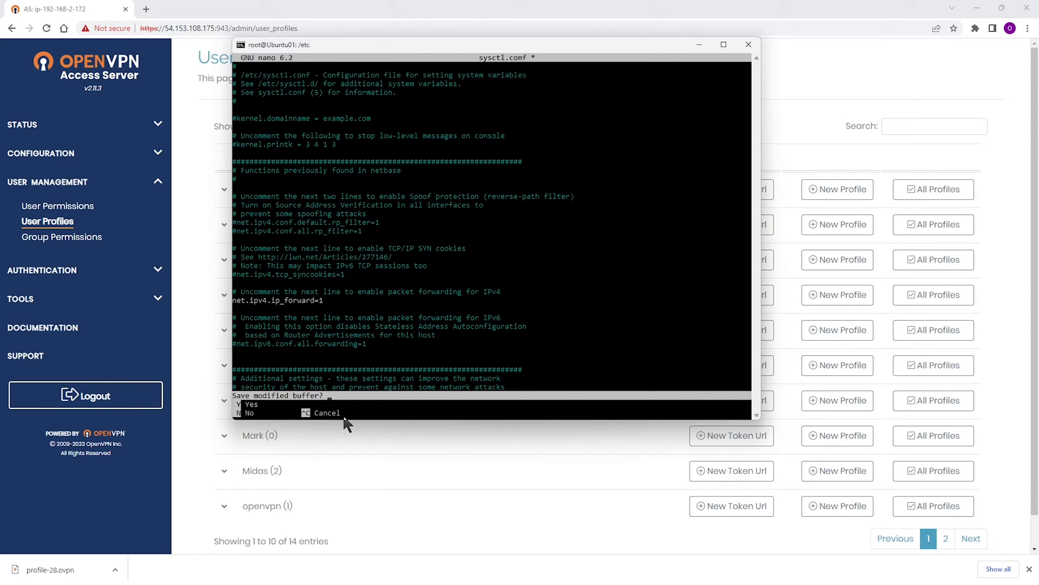
key("y")
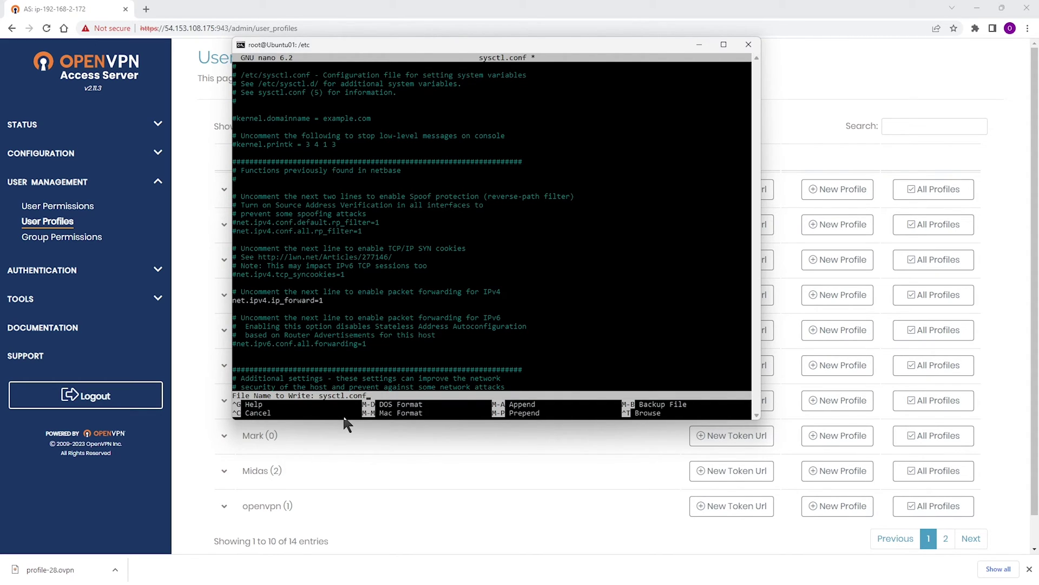
key("Return")
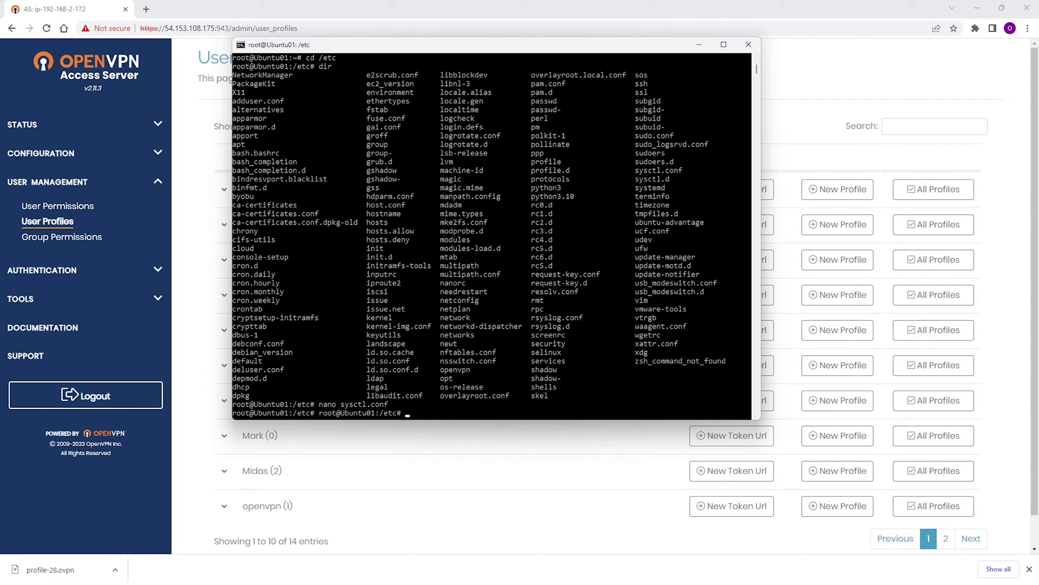
- Reboot the Ubuntu gateway with the reboot command
left_click(425, 414)
key("Escape")
type("reboot")
key("Return")
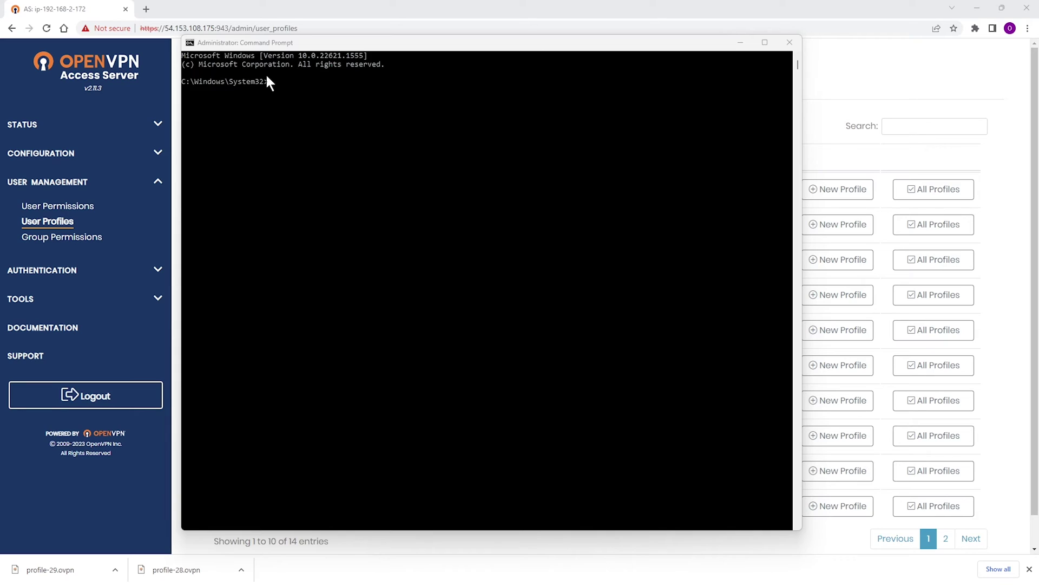
- Reconnect to the gateway by rerunning the ssh -i OVNLABAS.pem command
left_click(271, 83)
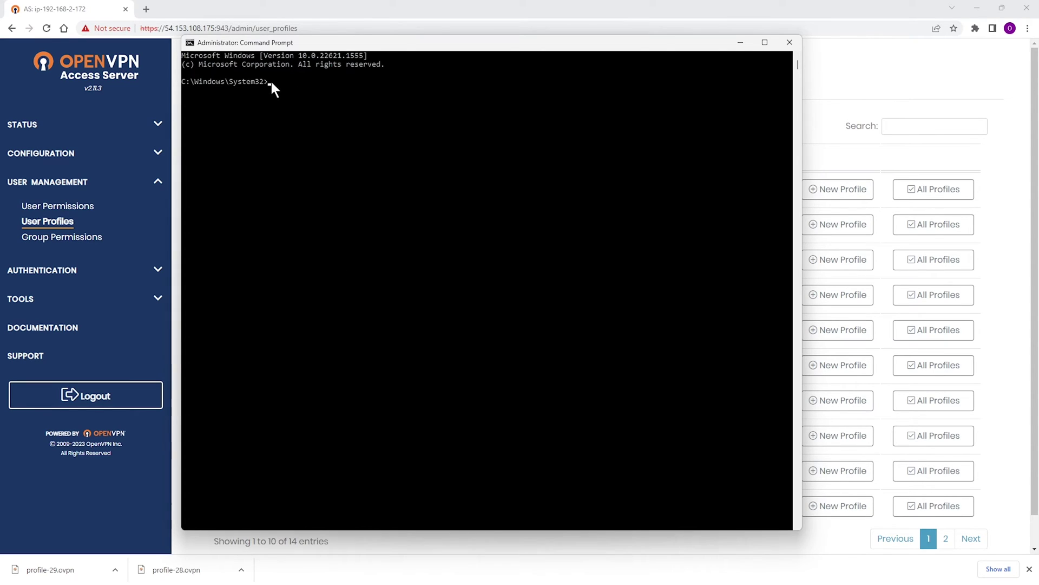
key("ctrl+v")
key("Return")
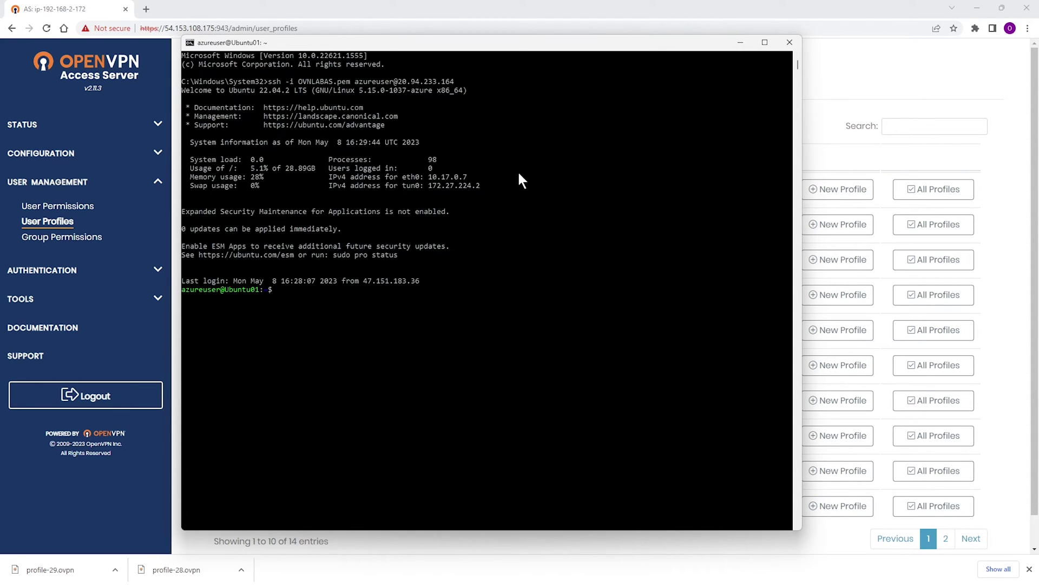
- Open Status Overview and sign in as admin user openvpn with the admin password
left_click(81, 128)
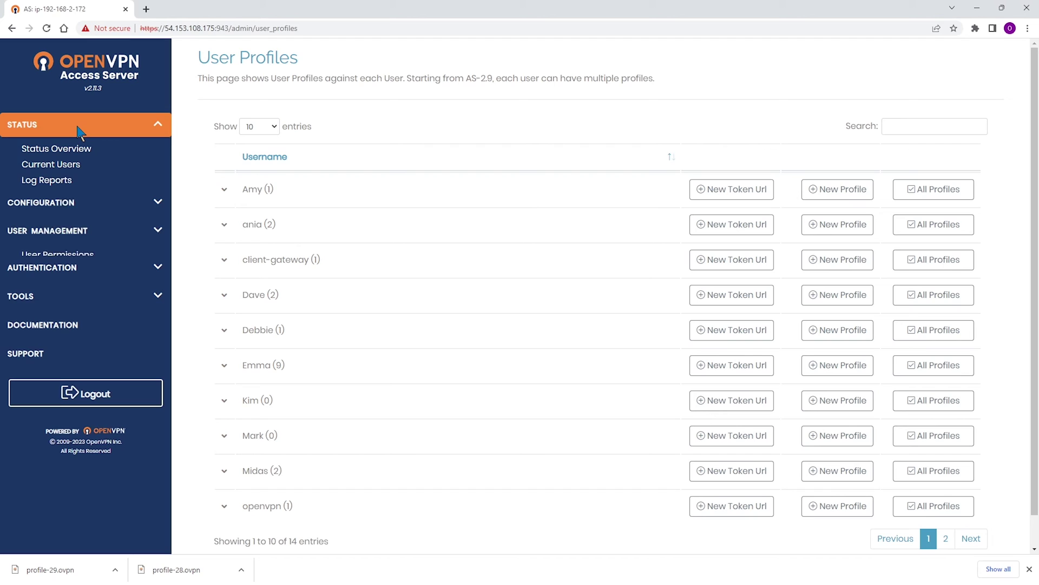
left_click(44, 154)
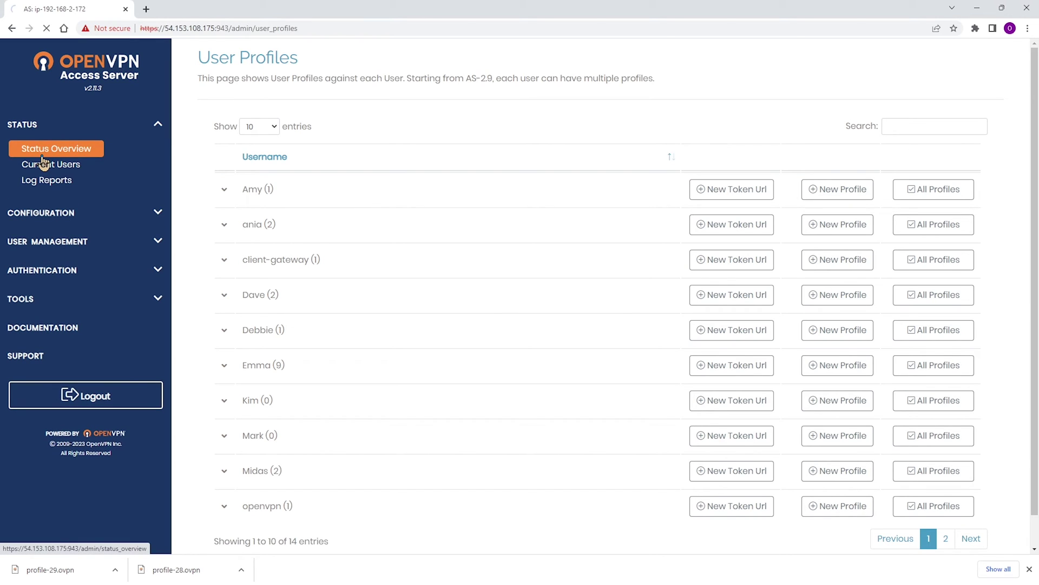
type("o")
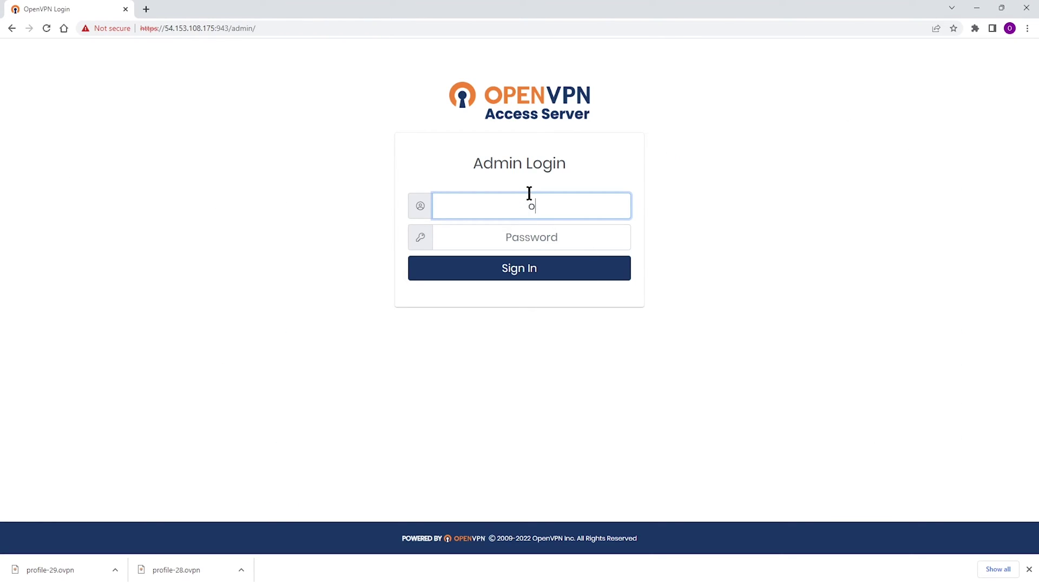
type("penvpn")
key("Tab")
type("p")
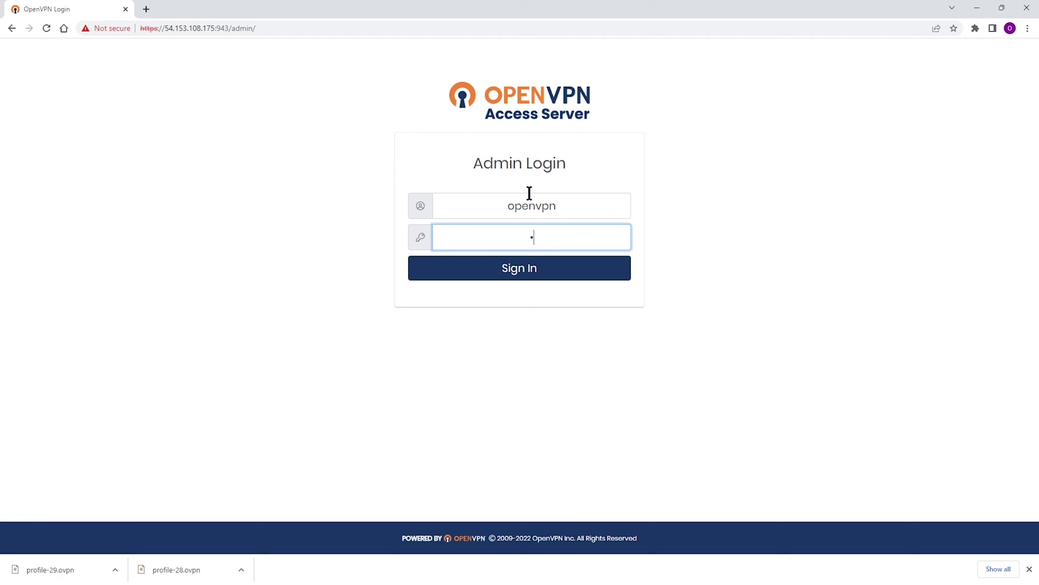
type("******")
key("Return")
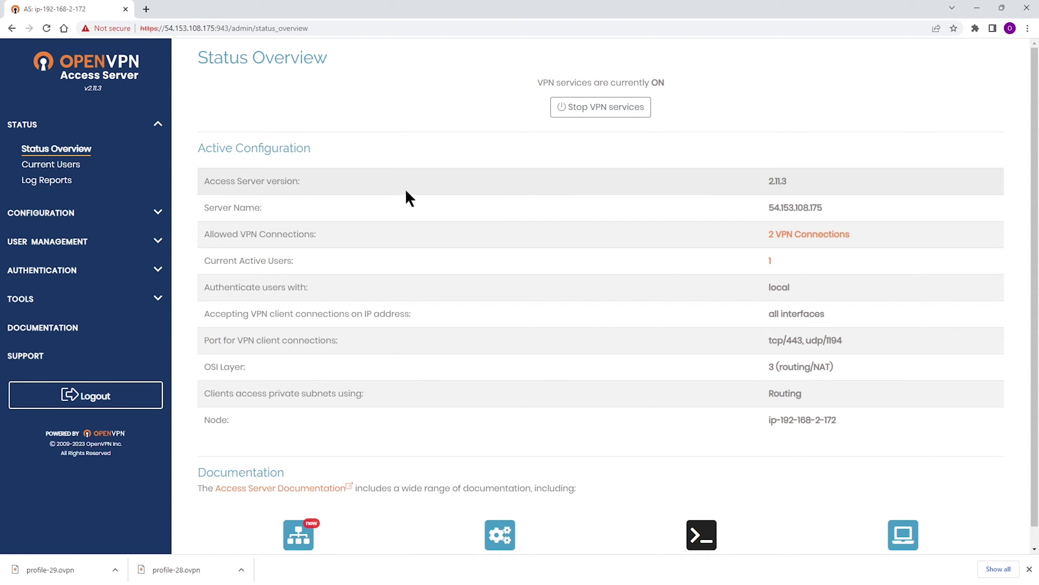
- Confirm one active user: client-gateway connected with VPN address 172.27.224.2
left_click(31, 152)
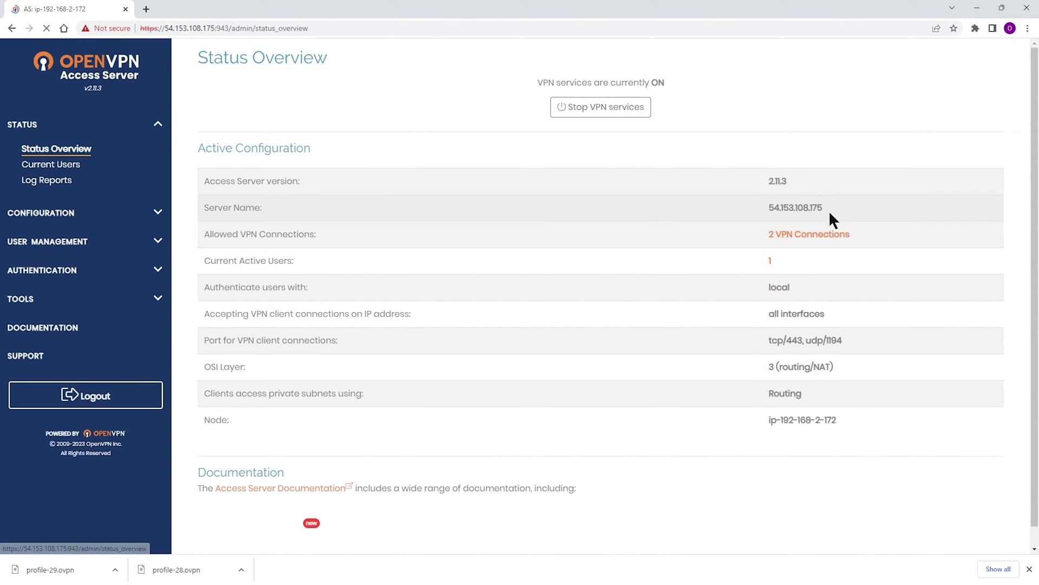
left_click_drag(210, 261, 779, 264)
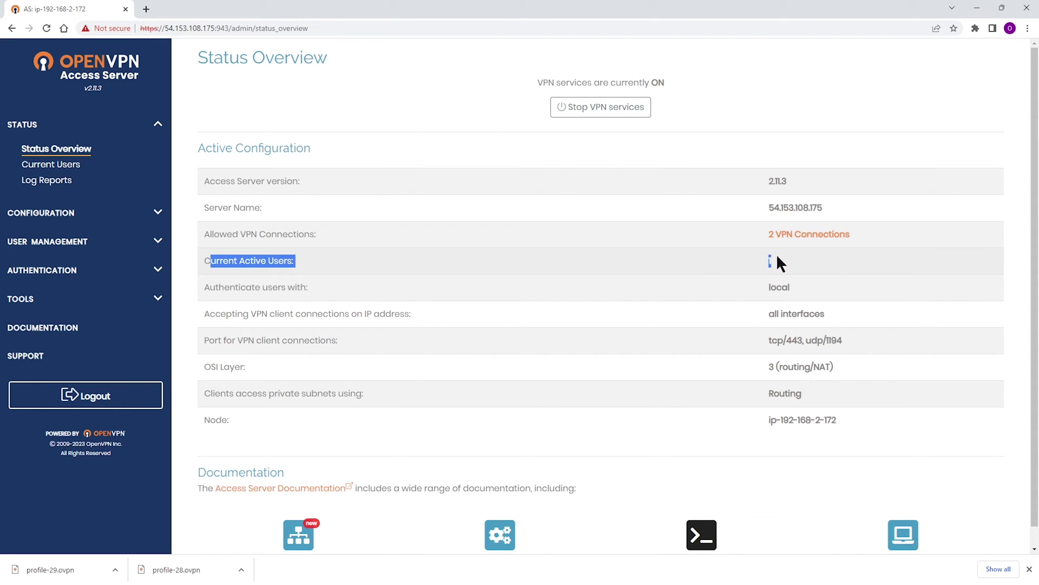
left_click(46, 167)
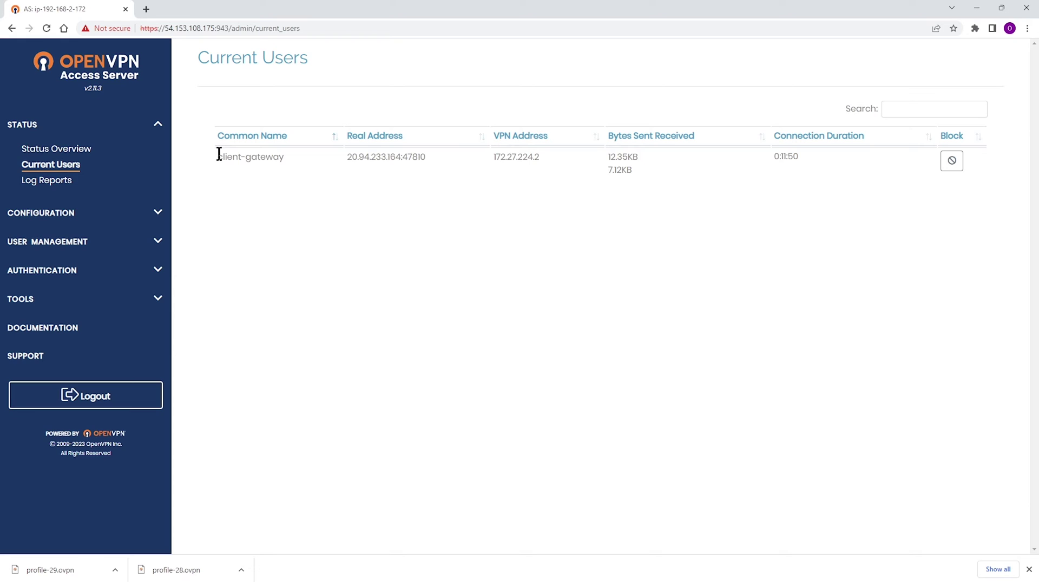
left_click_drag(217, 156, 819, 165)
left_click(677, 168)
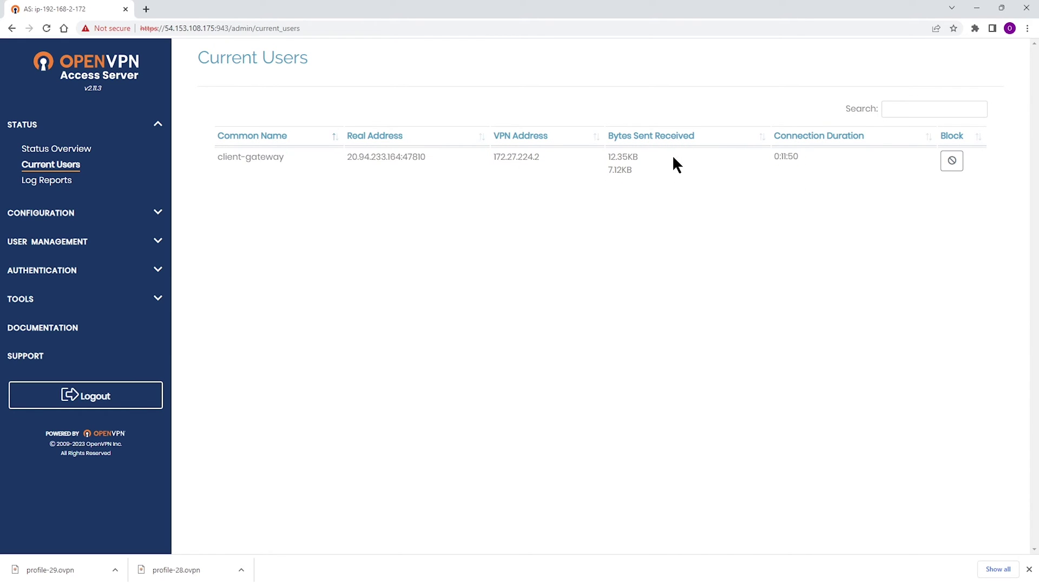
left_click(39, 154)
- Bring the SSH terminal back and move it to the right side
key("alt+Tab")
left_click_drag(419, 44, 580, 53)
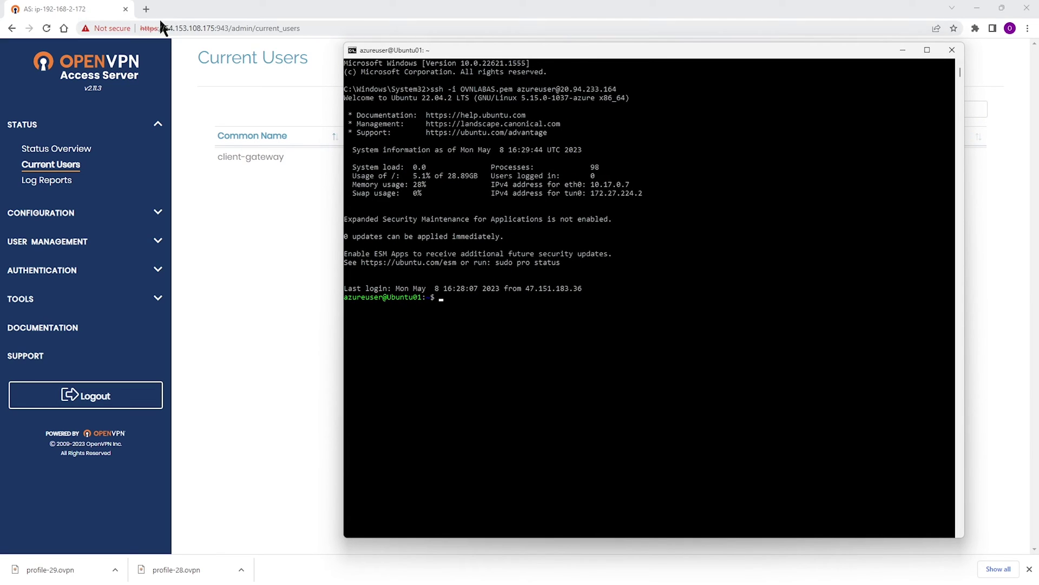
left_click(442, 298)
- Go to VPN Settings > Network Settings and select the server's eth0 address 192.168.2.172
left_click(48, 213)
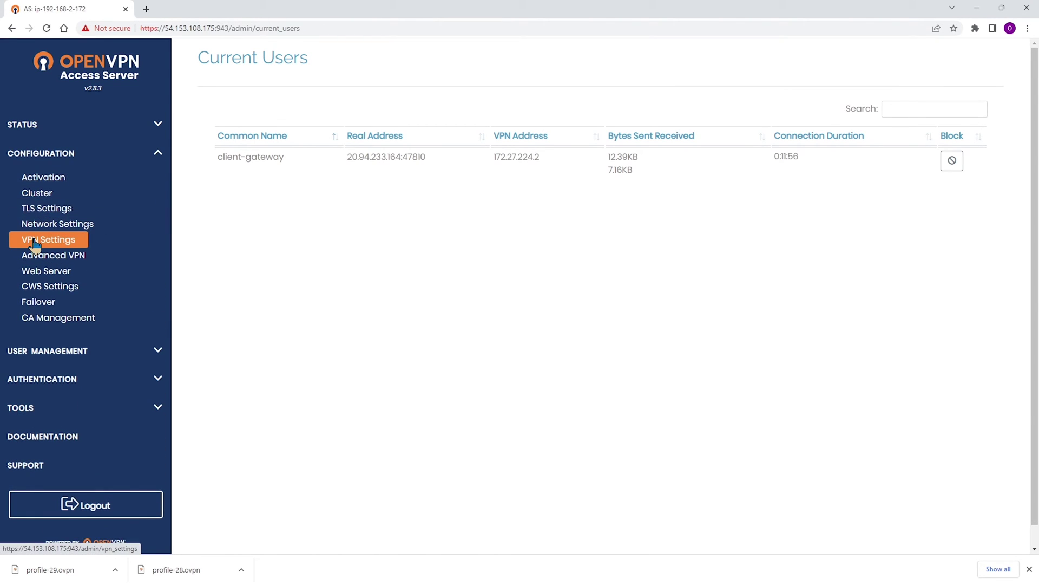
left_click(34, 240)
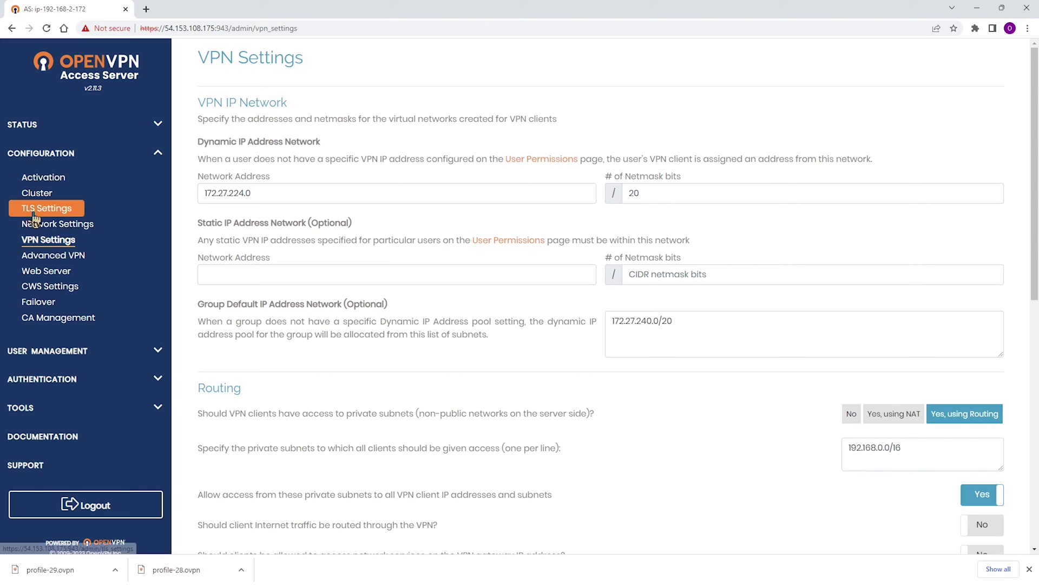
left_click(34, 229)
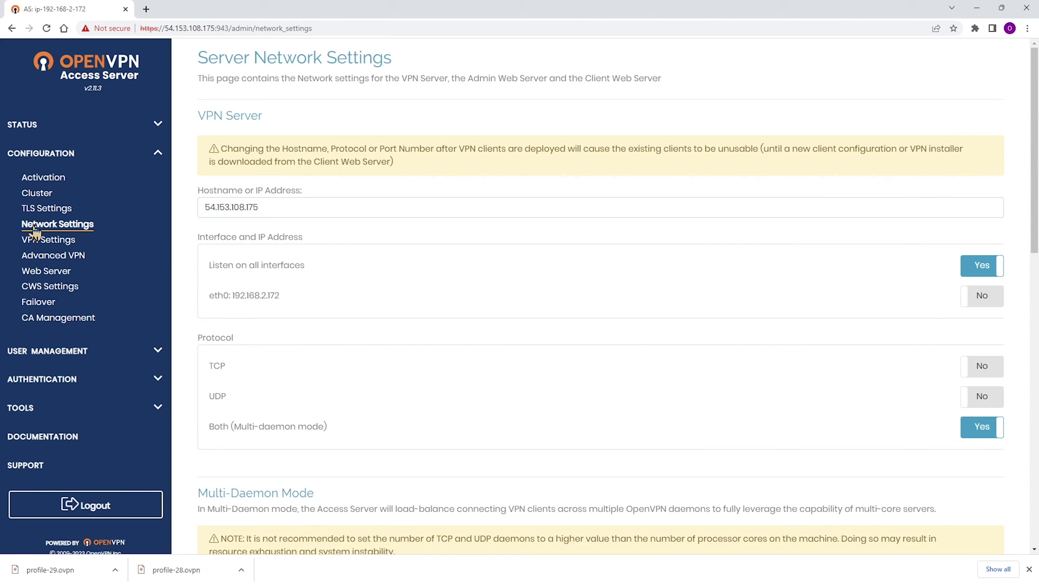
scroll(408, 238, "down", 3)
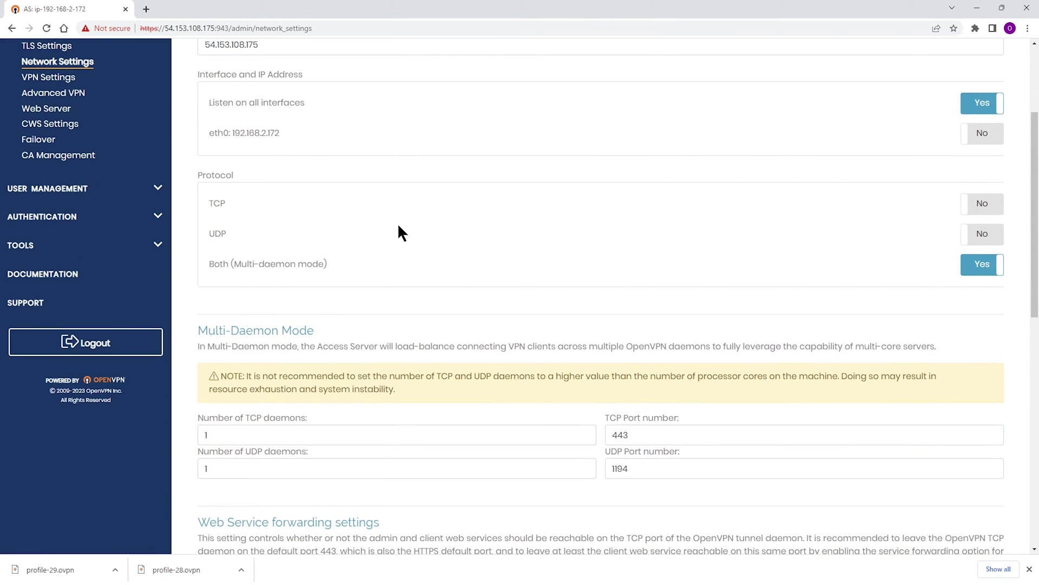
left_click_drag(281, 133, 231, 132)
- From the Ubuntu01 SSH session, ping 192.168.2.172 and get replies from the HQ server
key("alt+Tab")
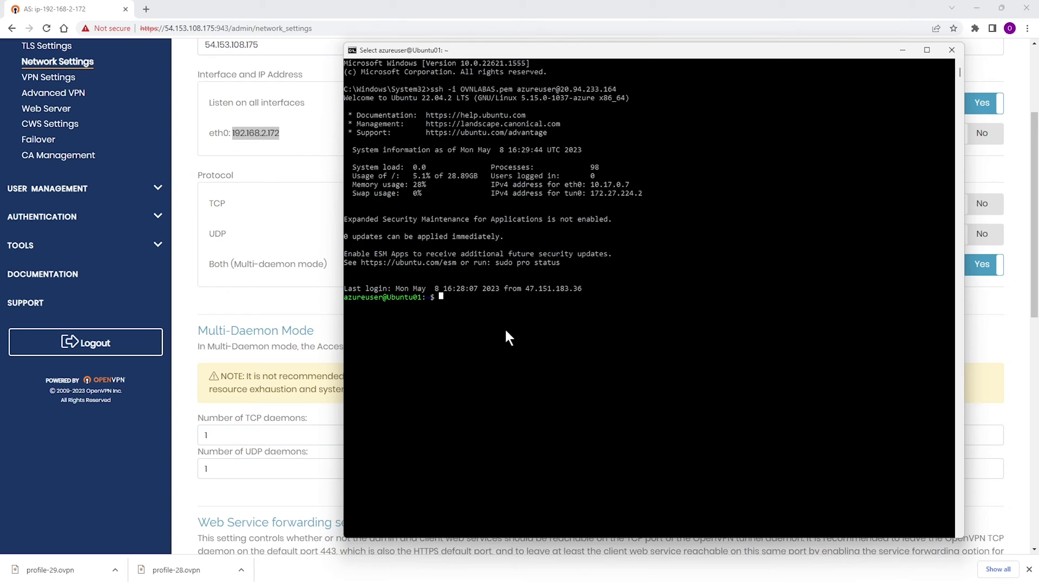
type("ping 192.168.")
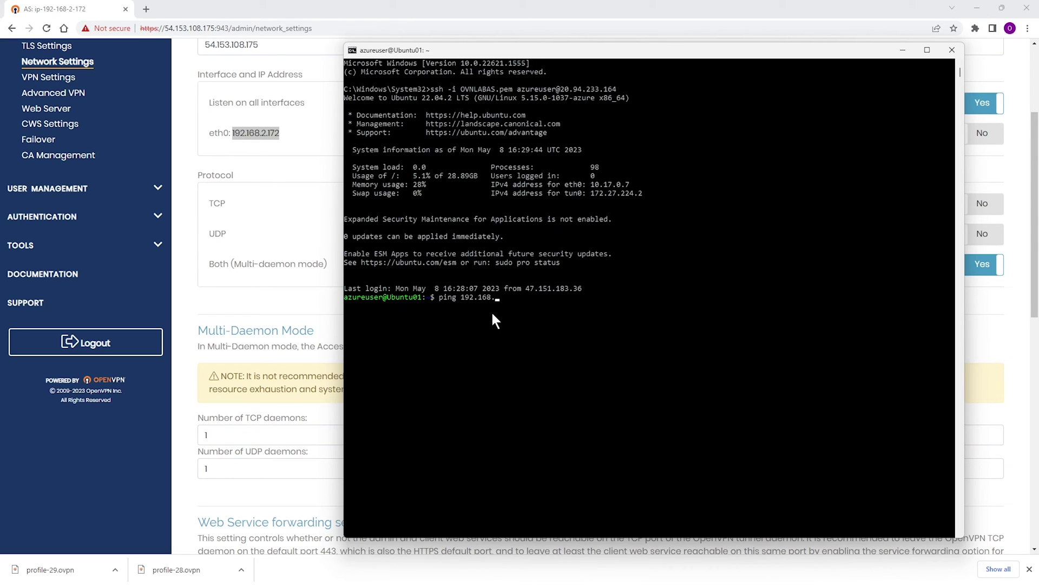
type("2.172")
key("Return")
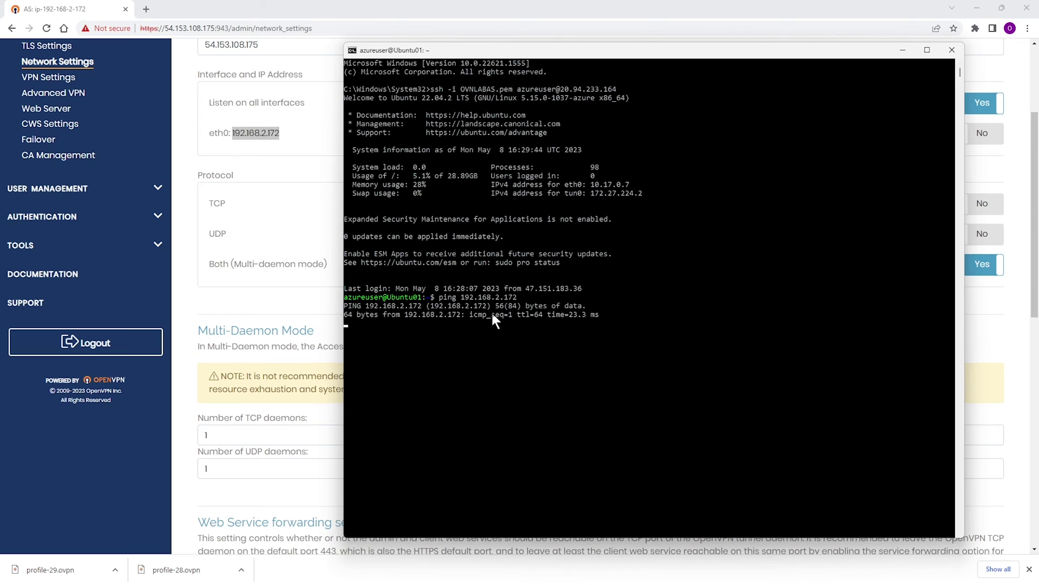